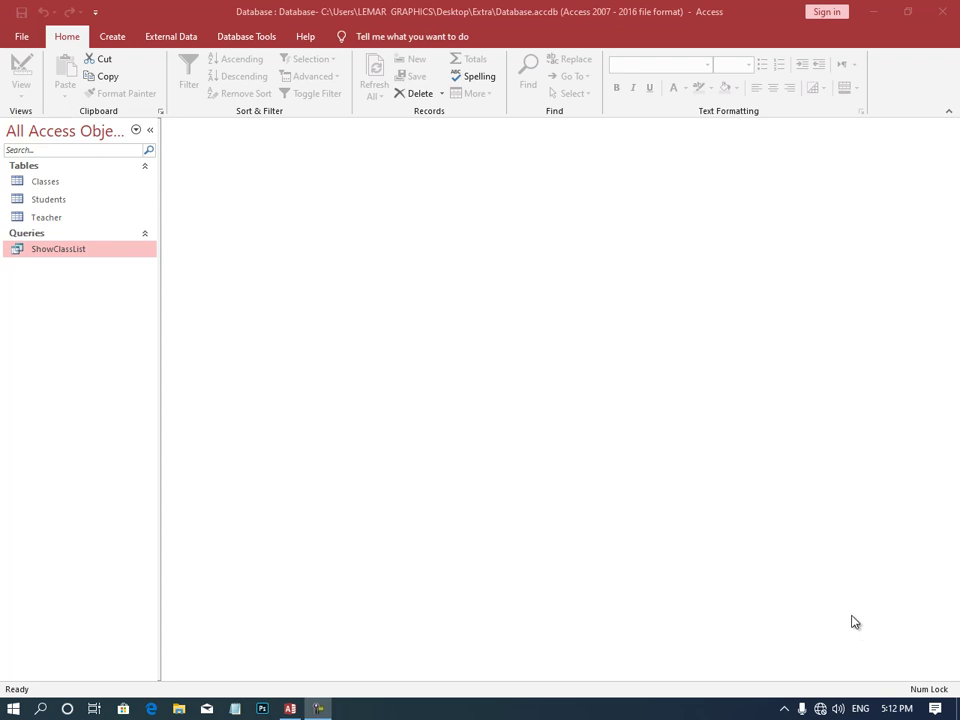
Step: View the Students table's 12 records, then close the table
double_click(62, 200)
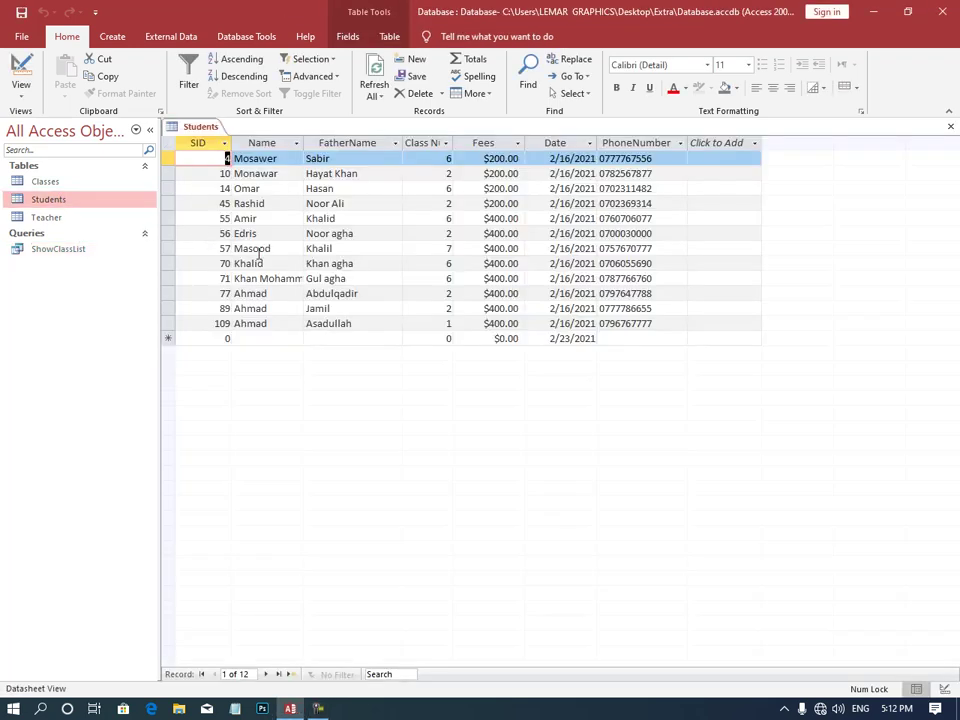
key("ctrl+w")
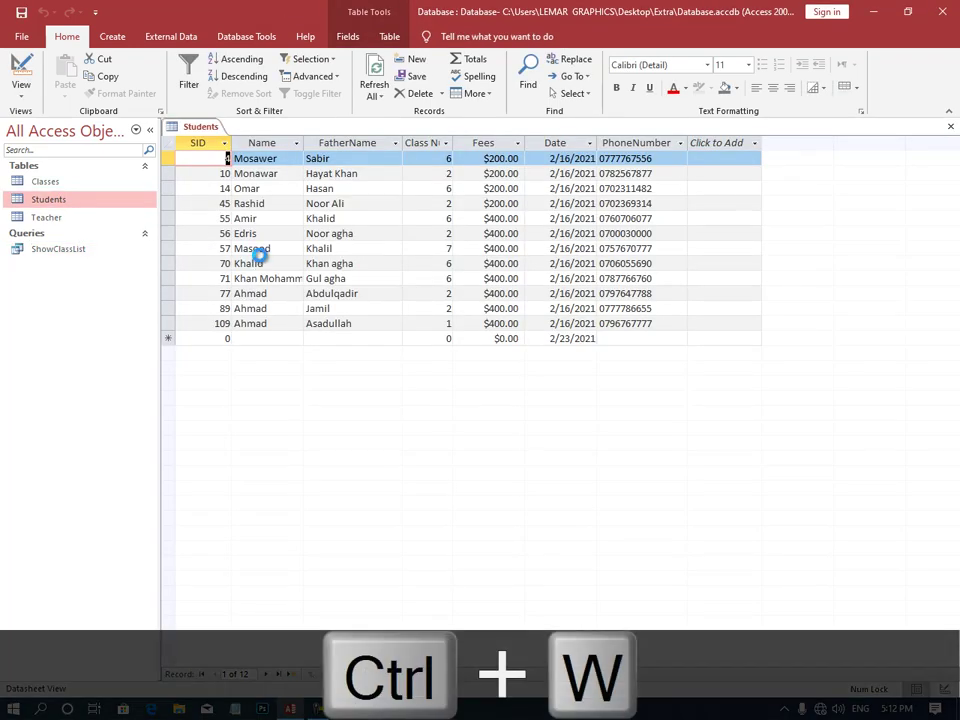
left_click(112, 36)
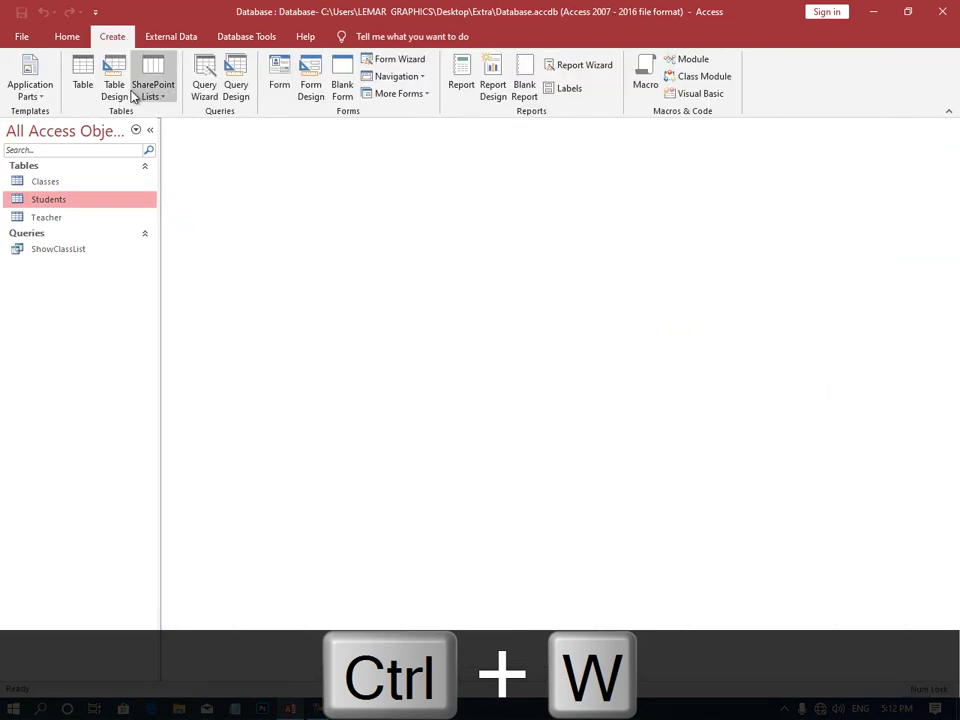
Step: Write and run the SQL query SELECT S.SID, S.Name, S.FatherName FROM Students AS S
left_click(236, 88)
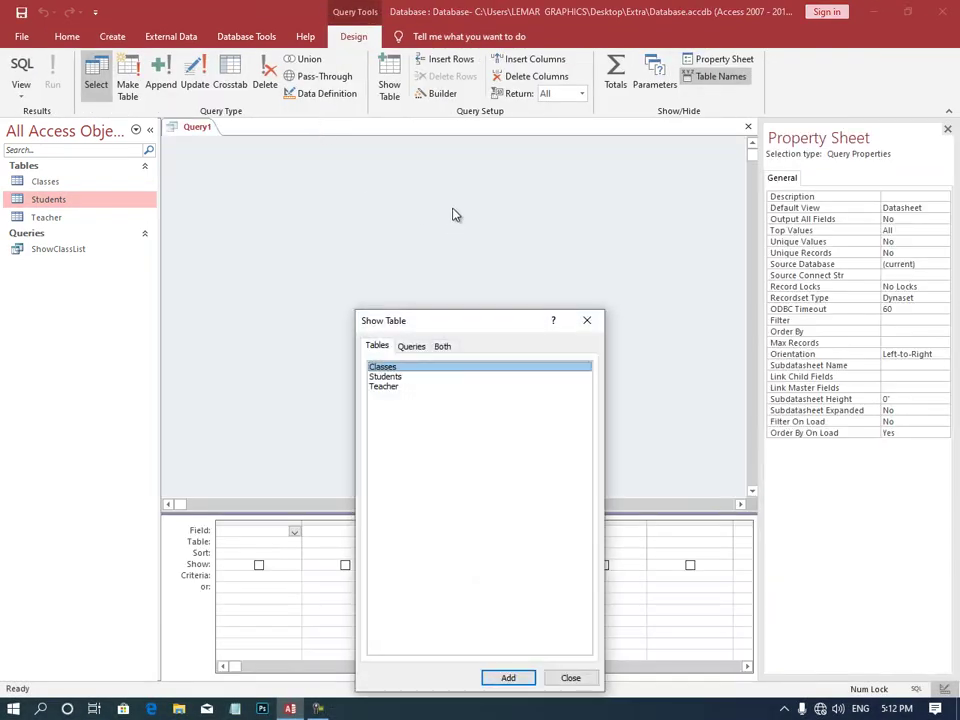
left_click(593, 321)
left_click(334, 94)
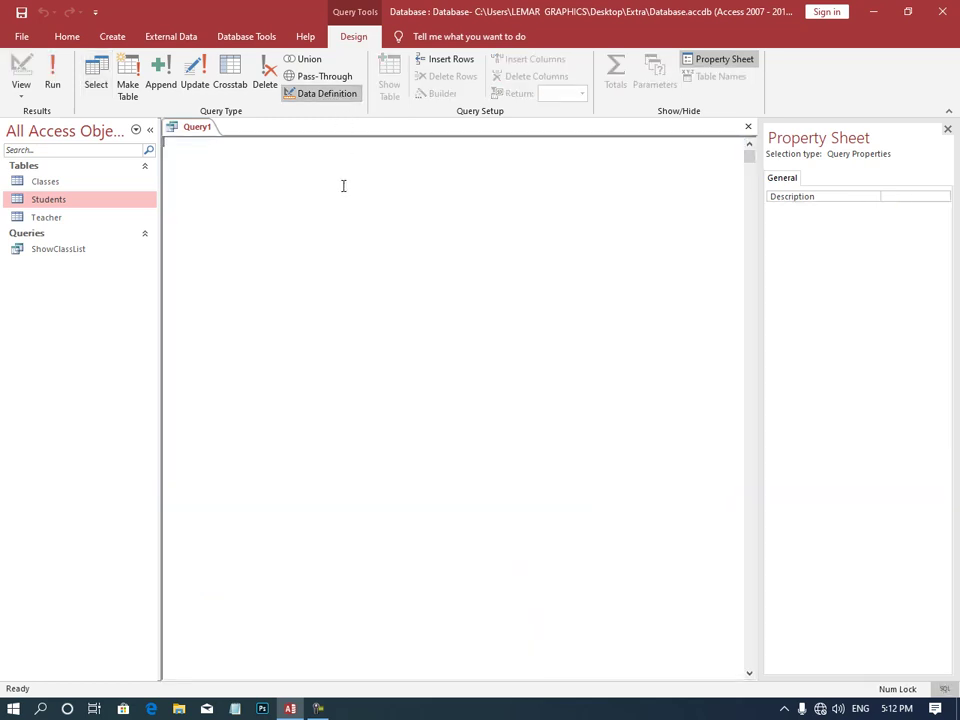
type("sele")
type("ct ")
type("S.")
type("SI")
type("D")
type(" S")
type(".Name")
type(",")
type(", ")
type("S.")
type("Fa")
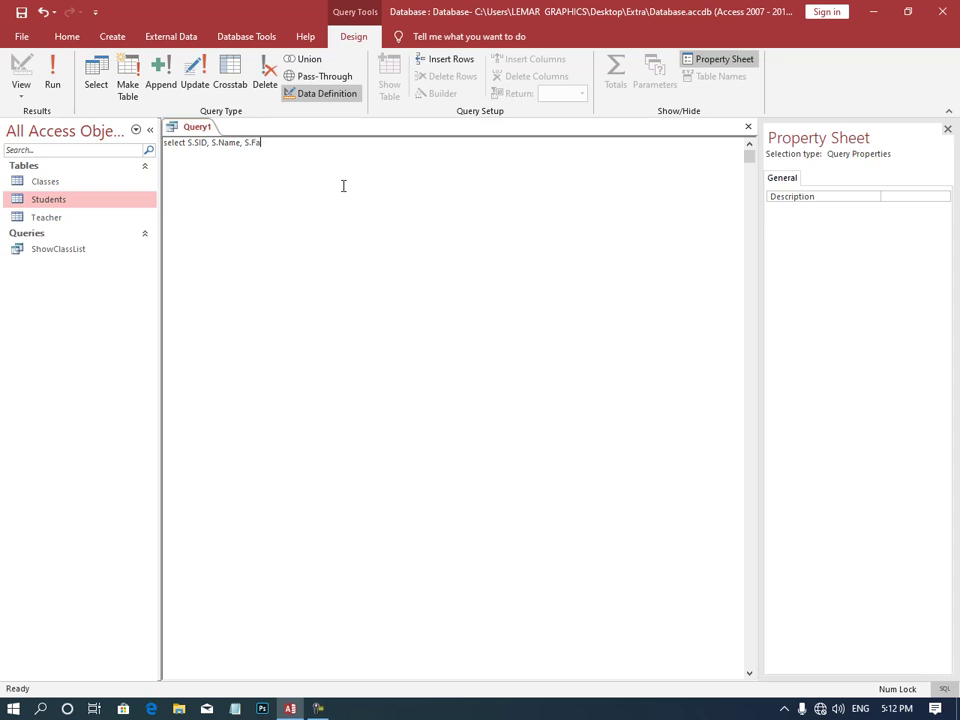
type("therName")
key("Return")
type("f")
type("rom ")
type("Student")
type("s As ")
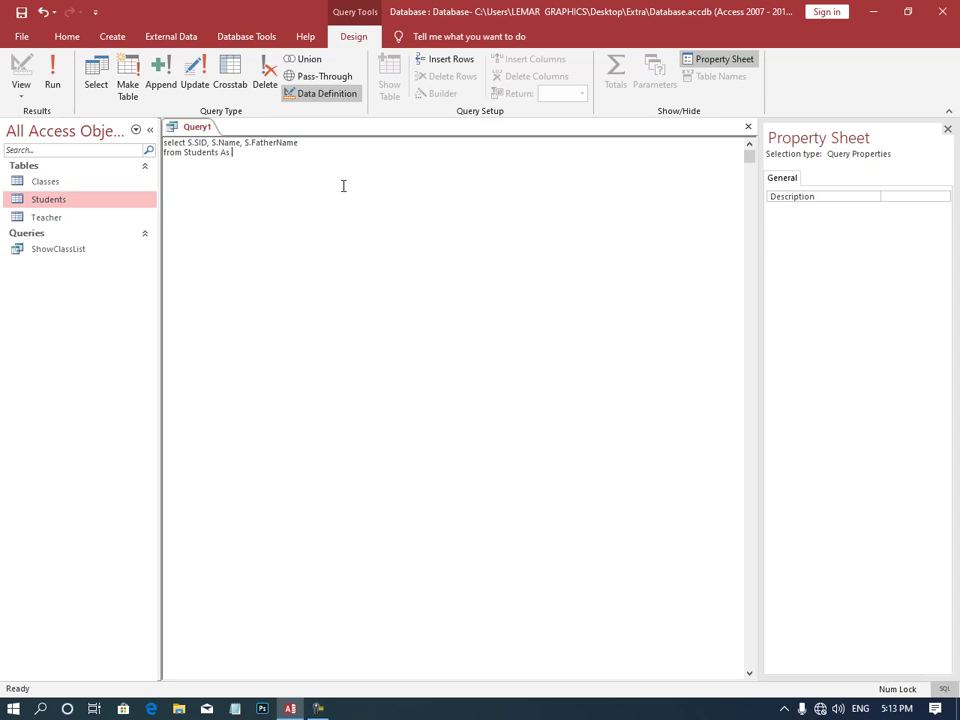
type("S")
key("Return")
left_click(52, 79)
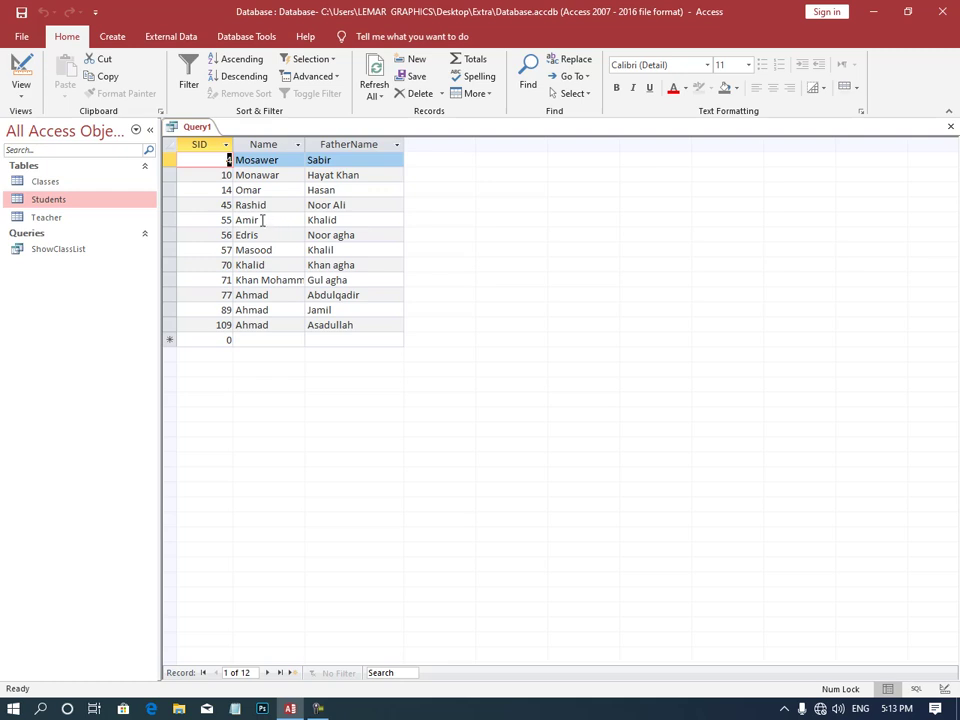
Step: Check Query1's design grid, try and remove a SID criterion, then return to SQL view
left_click(22, 68)
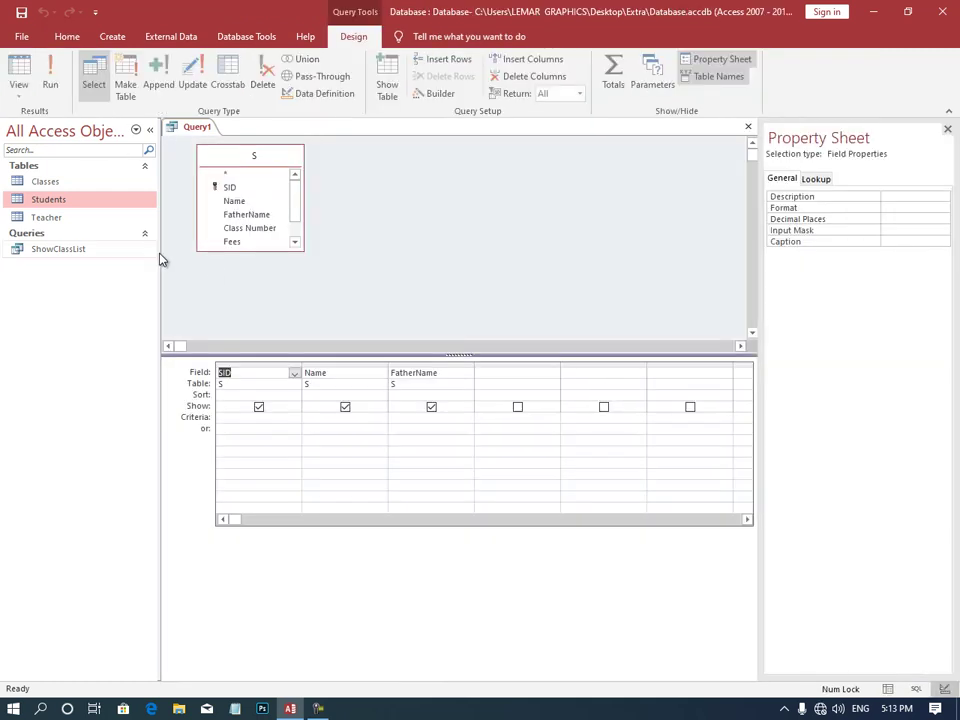
left_click(241, 421)
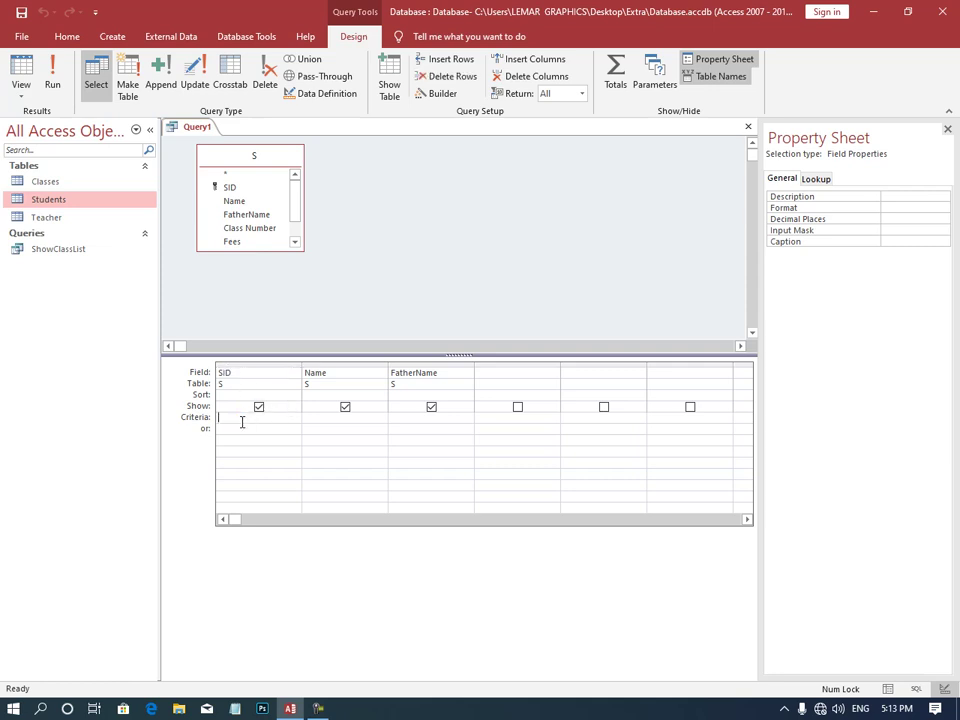
type(">")
key("BackSpace")
left_click(14, 88)
left_click(24, 155)
left_click(290, 160)
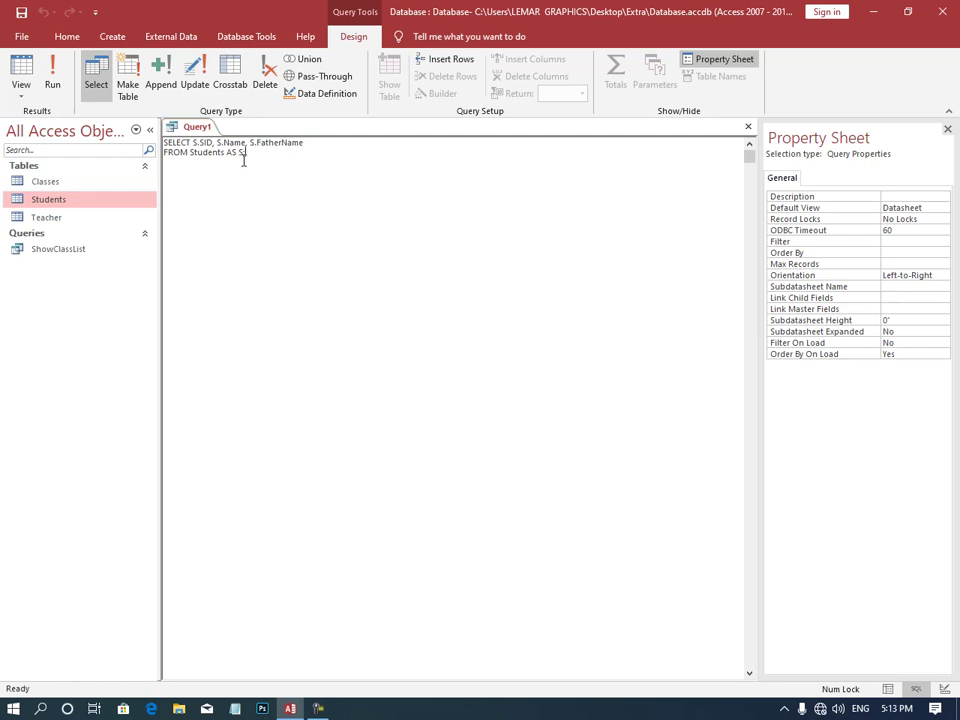
Step: Add 'where S.Sid > 50' to Query1, run it for 8 records, and reopen the SQL
left_click(243, 158)
key("Return")
type("where")
type(" S")
type(".Si")
type("d > ")
type("50")
left_click(53, 80)
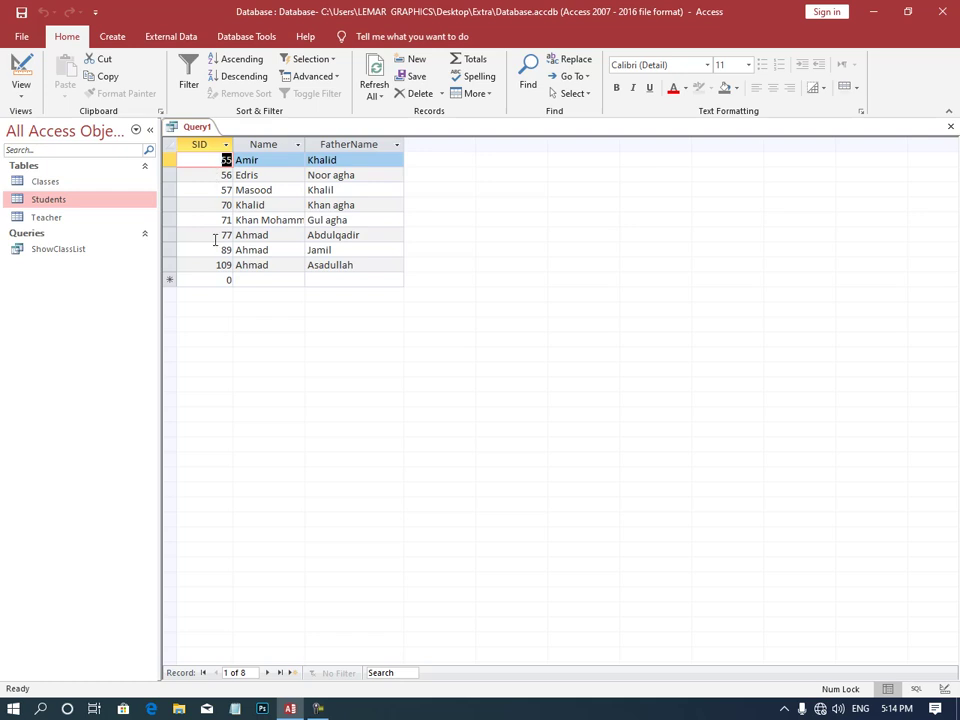
left_click(21, 96)
left_click(50, 170)
Step: Change the WHERE clause to S.Name equal to a quoted student name and run it, returning 3 records
left_click(201, 166)
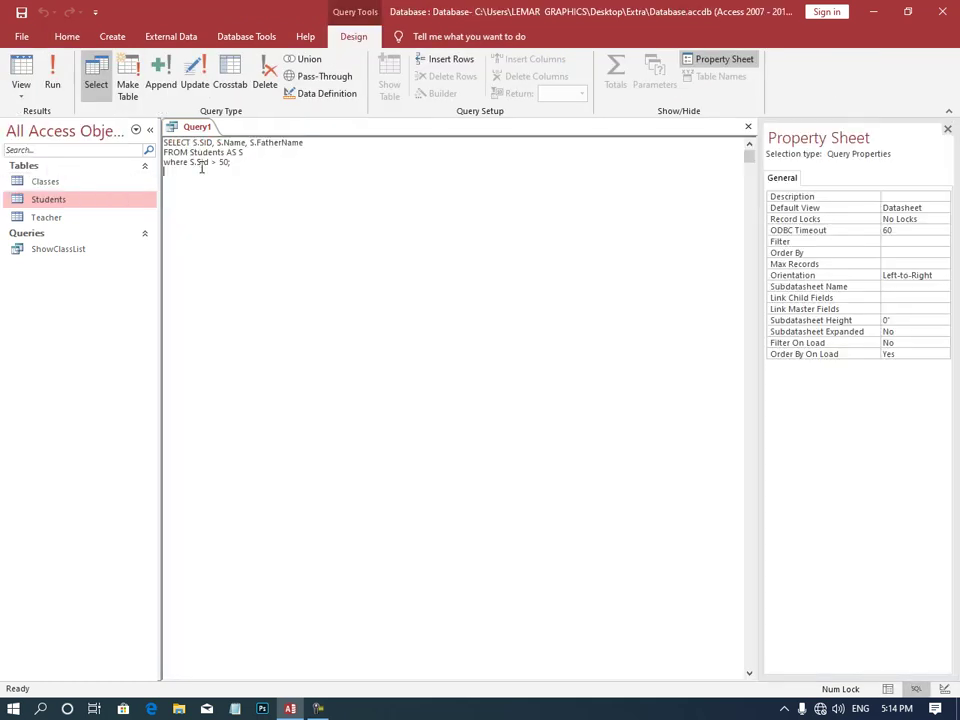
double_click(200, 162)
type("Name")
key("BackSpace")
key("BackSpace")
key("BackSpace")
key("BackSpace")
type("=")
type("'")
type("Ah")
type("mad")
type("\"")
left_click(52, 66)
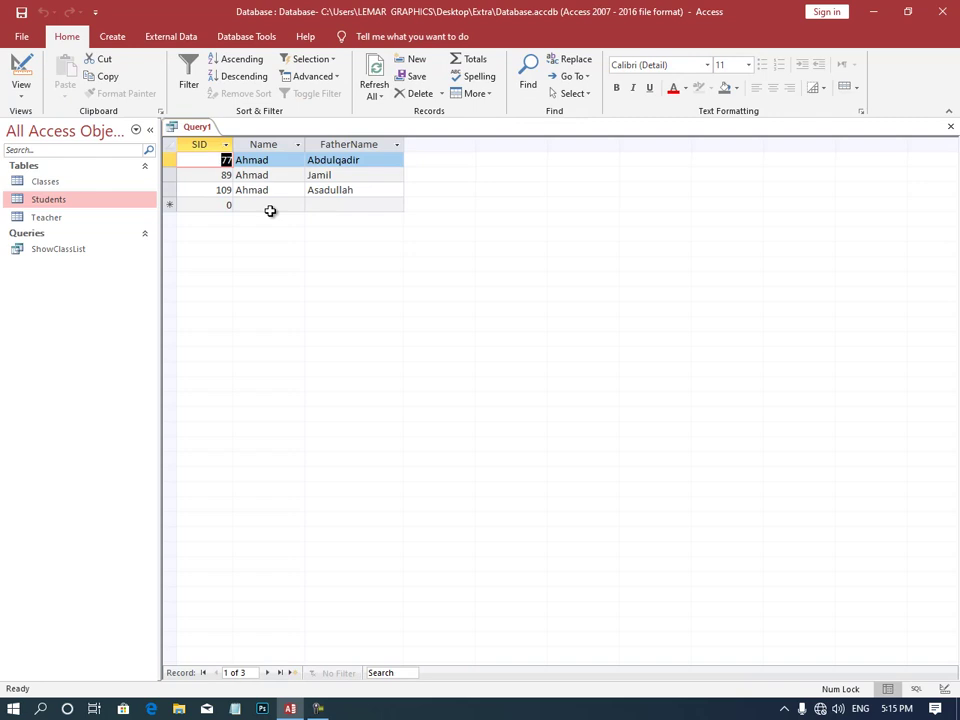
Step: In SQL view, replace the quoted name with the parameter [Enter Name ]
left_click(45, 162)
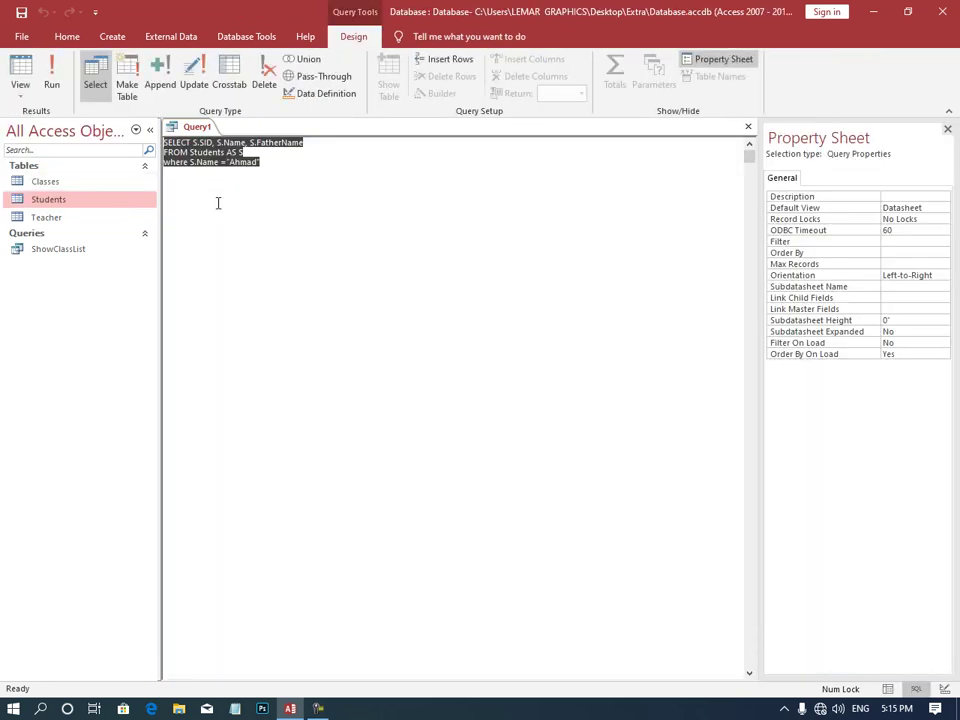
left_click(296, 182)
left_click_drag(281, 165, 228, 165)
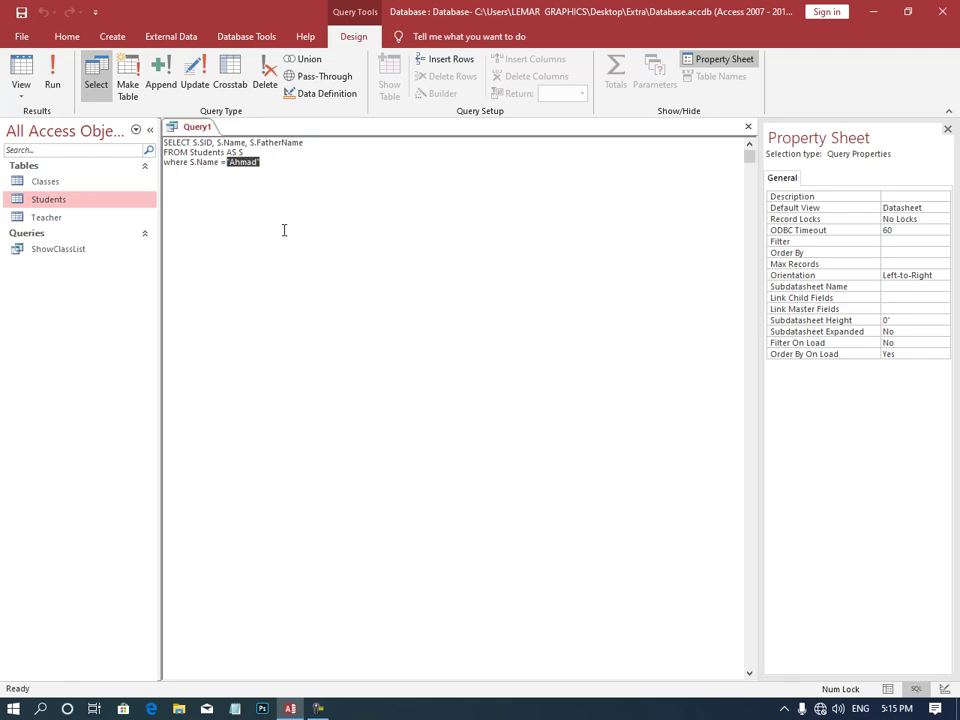
type("[")
type("Enter N")
type("ame ")
type("]")
Step: Run the parameter query, testing it with one student name and then another
left_click(44, 80)
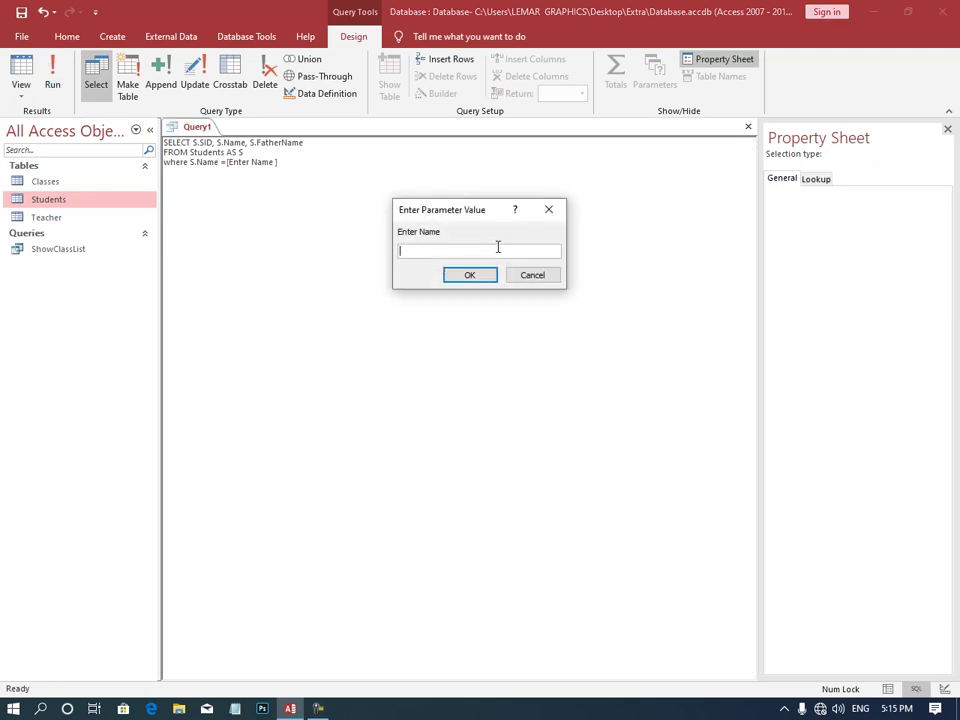
type("Ah")
type("mad")
key("Return")
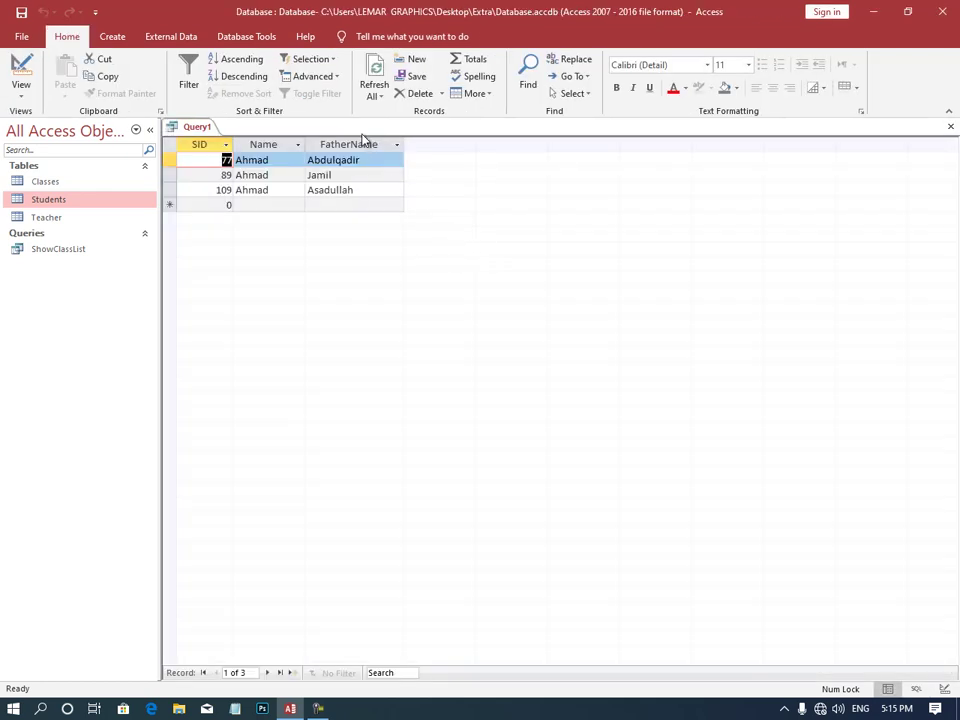
left_click(372, 84)
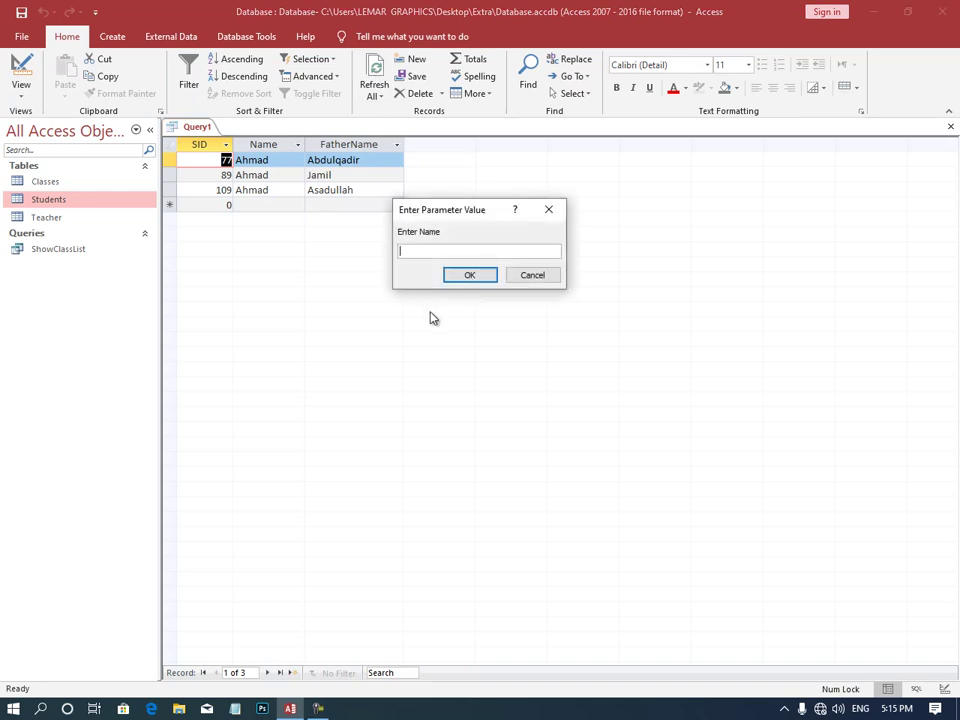
type("Umar")
key("Return")
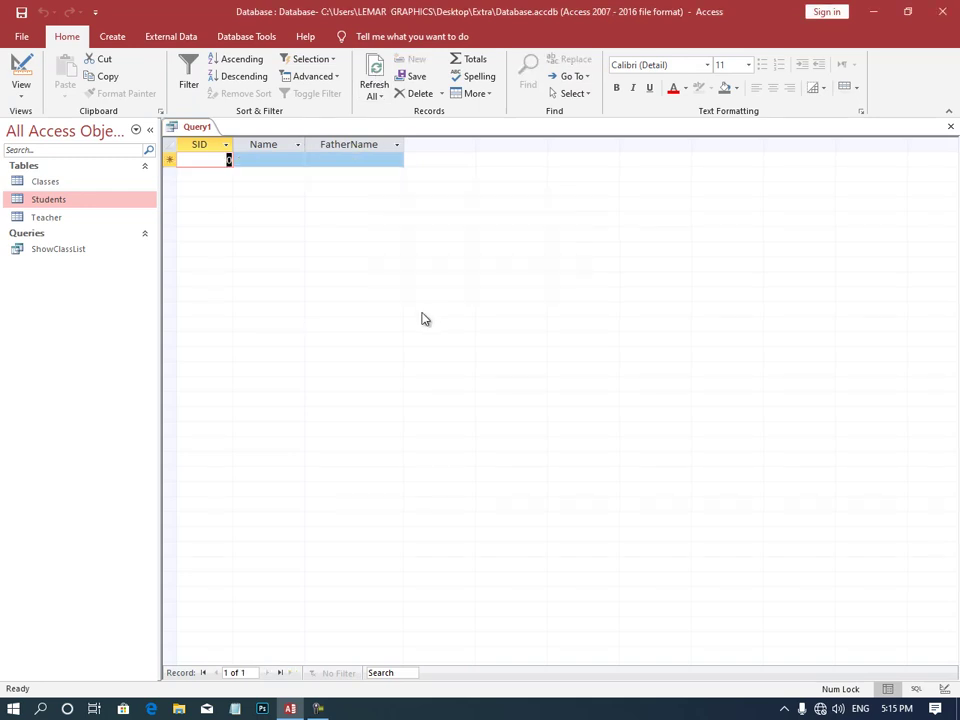
Step: Return to Query1's SQL and look over the [Enter Name] parameter text
left_click(22, 98)
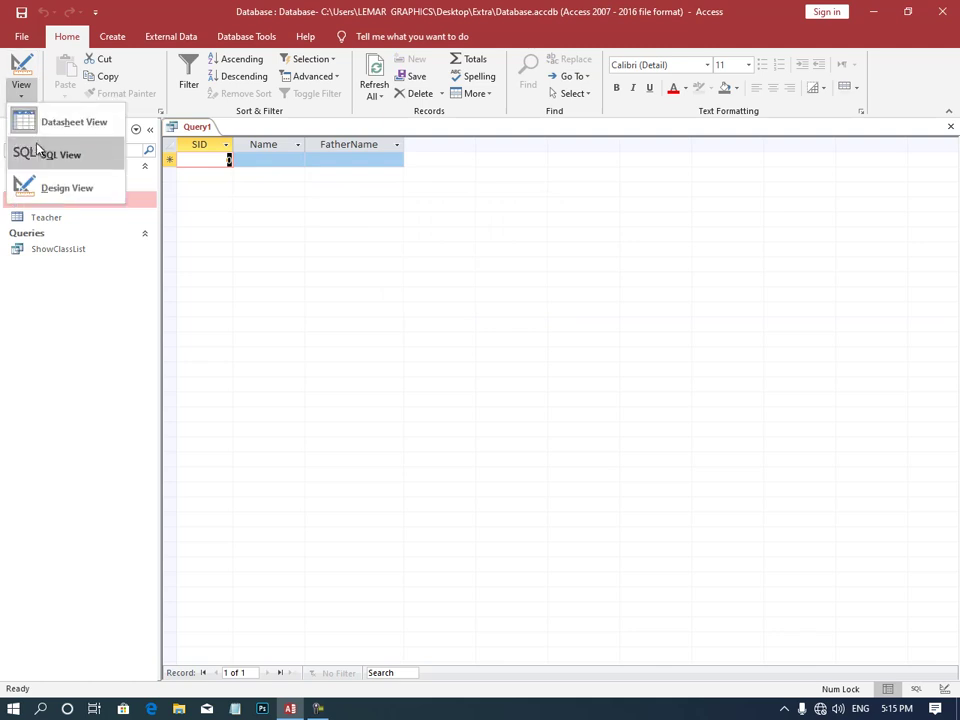
left_click(42, 155)
left_click(268, 177)
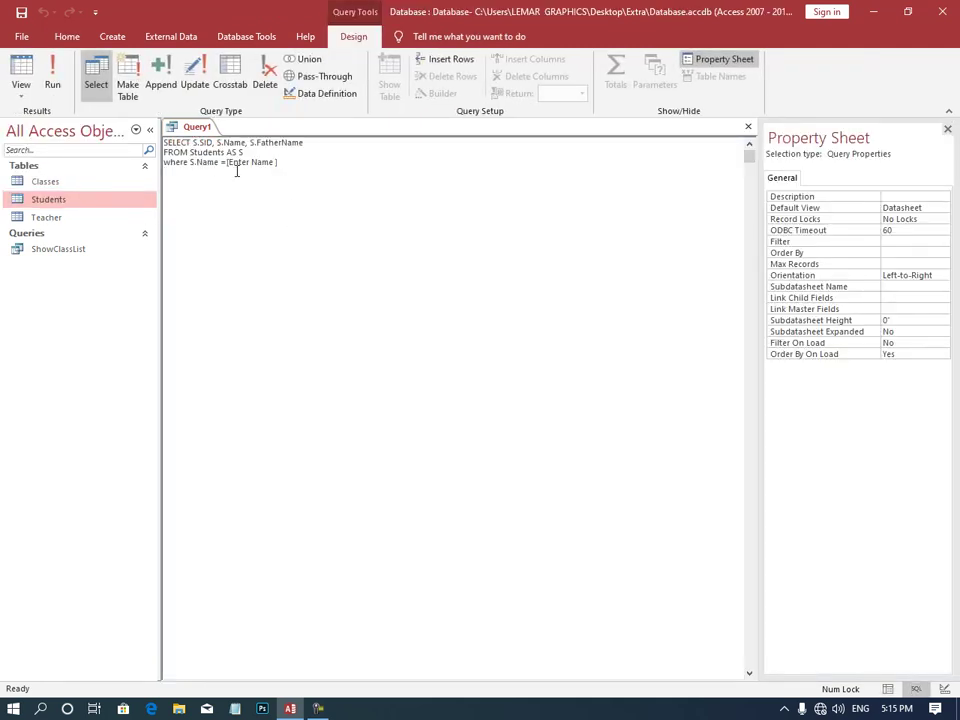
left_click_drag(227, 162, 251, 164)
left_click_drag(251, 164, 305, 166)
left_click(301, 166)
Step: Create a new design query on Students with the SID, Name and FatherName fields
left_click(109, 36)
left_click(236, 86)
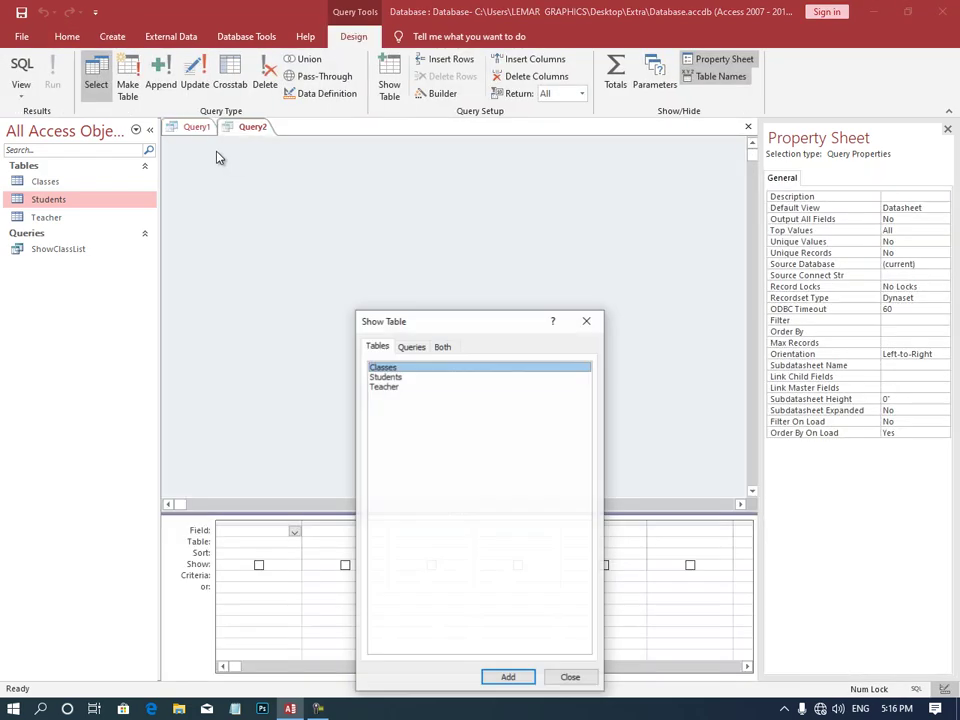
double_click(385, 377)
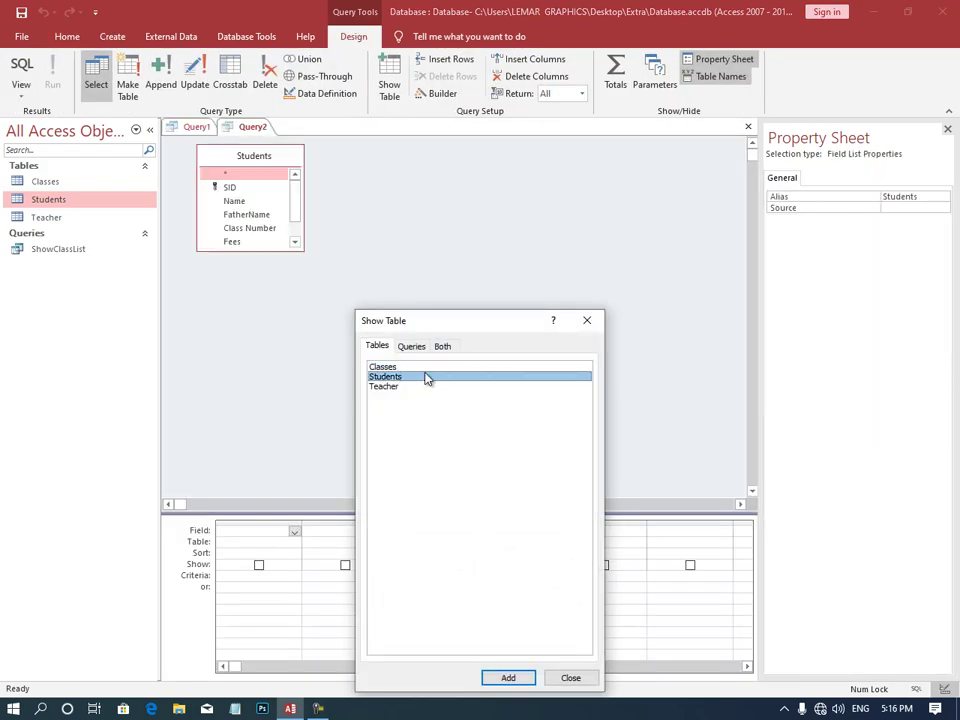
left_click(587, 320)
double_click(250, 188)
double_click(245, 201)
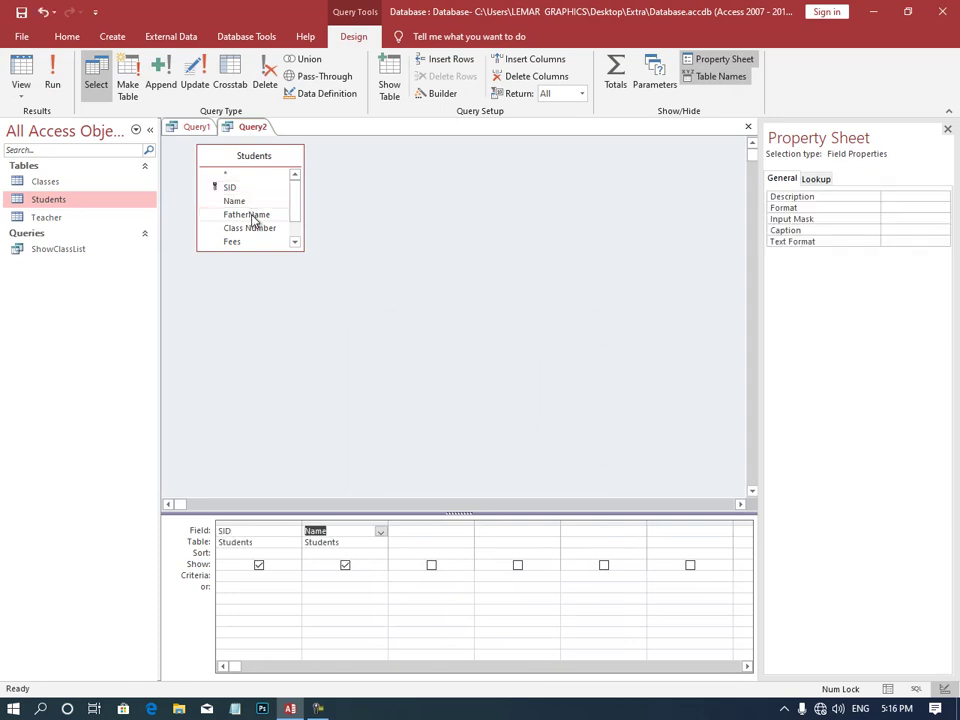
double_click(250, 214)
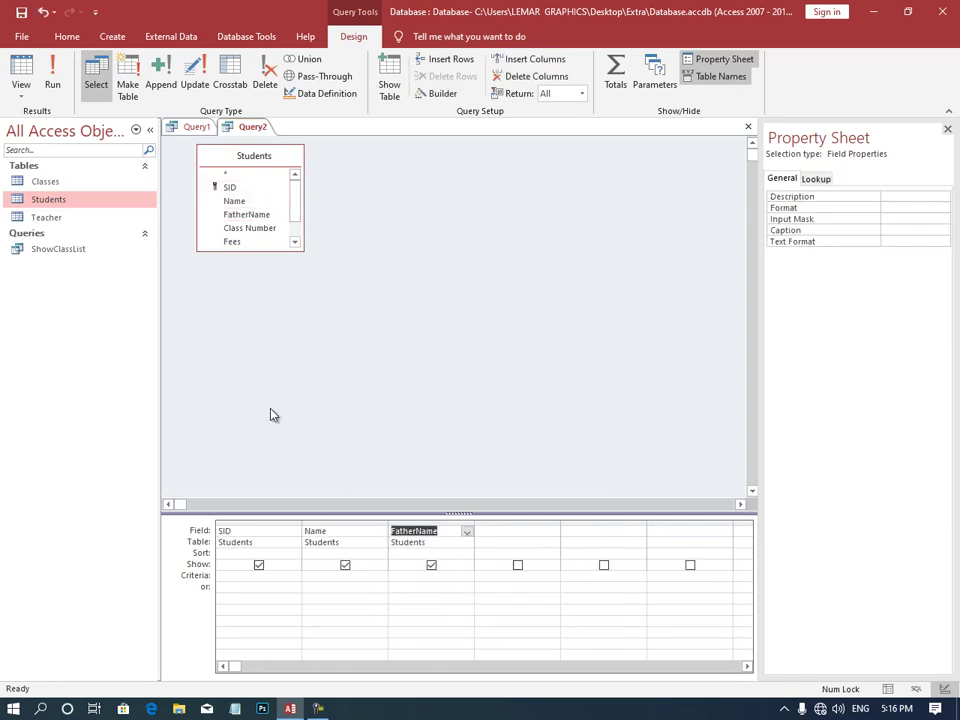
Step: Set [Enter Name] as the Name criterion, then go back to Query1
left_click(319, 577)
type("[En")
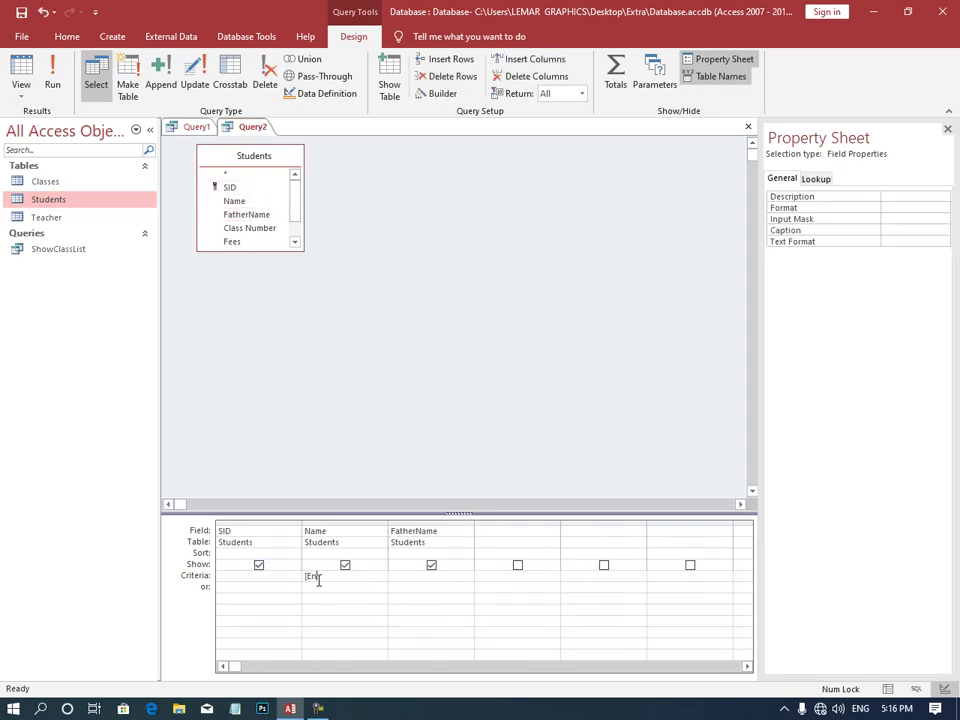
type("ter Name]")
key("F9")
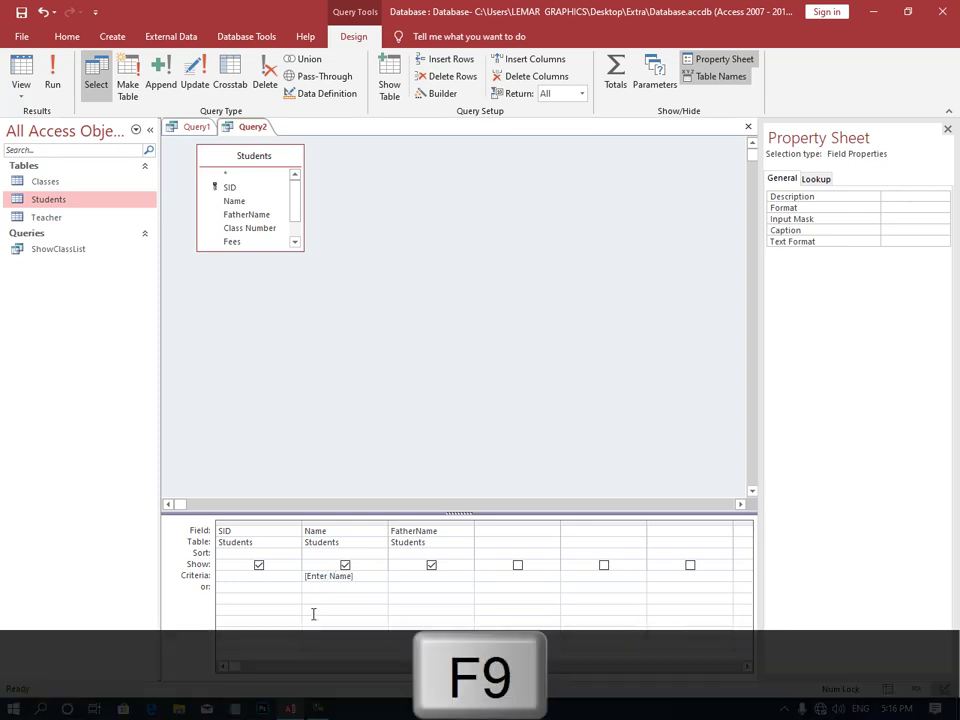
left_click(302, 617)
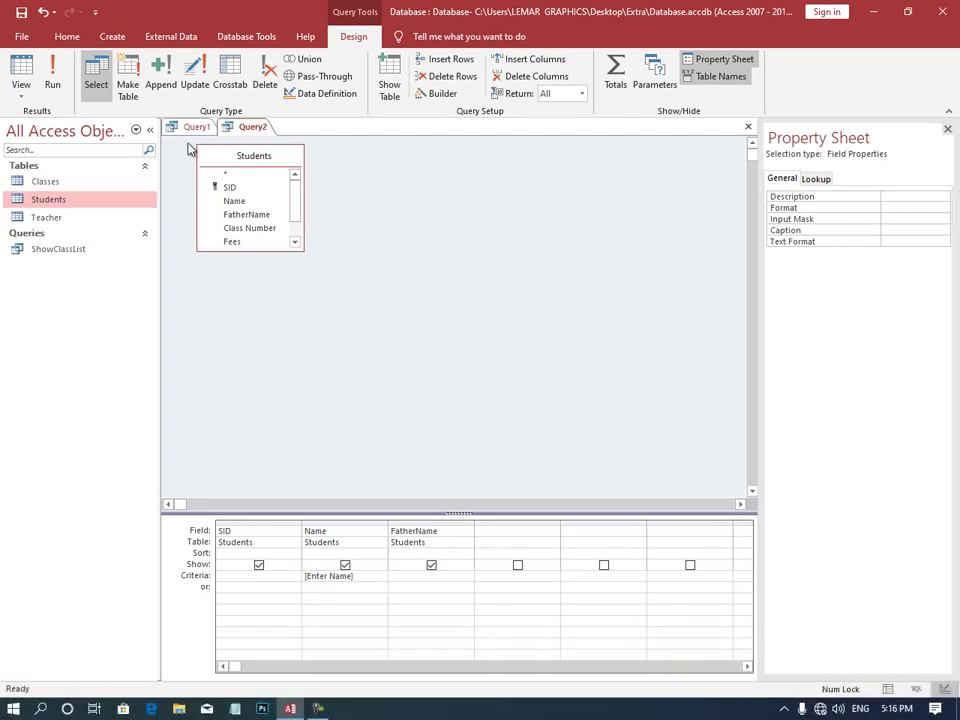
left_click(196, 127)
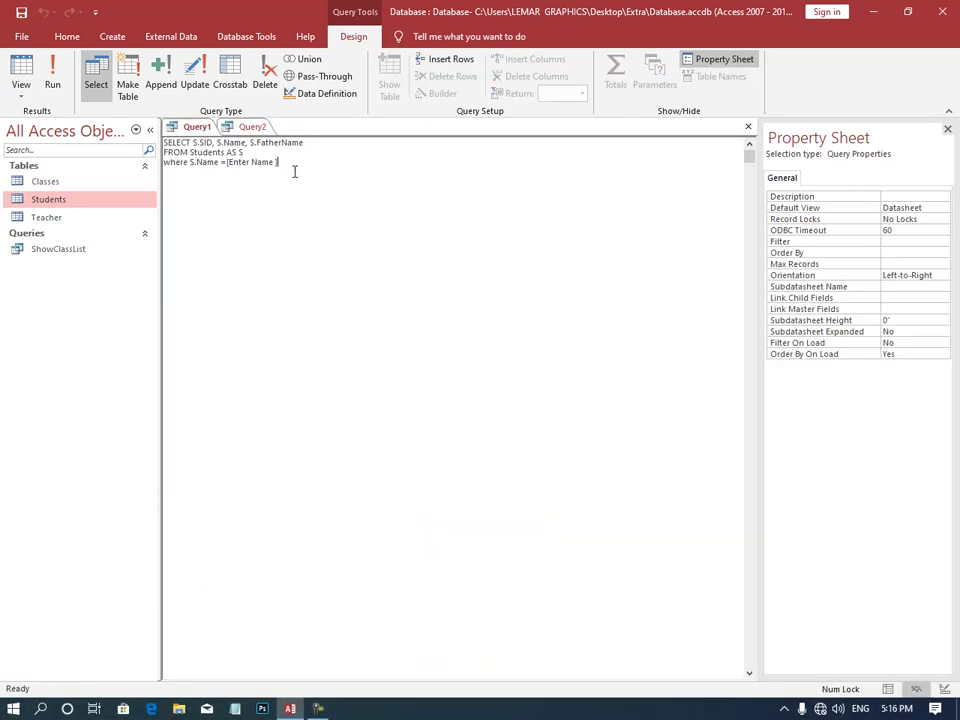
Step: Replace the SELECT keyword in Query1's SQL with Delete
left_click_drag(293, 169, 150, 146)
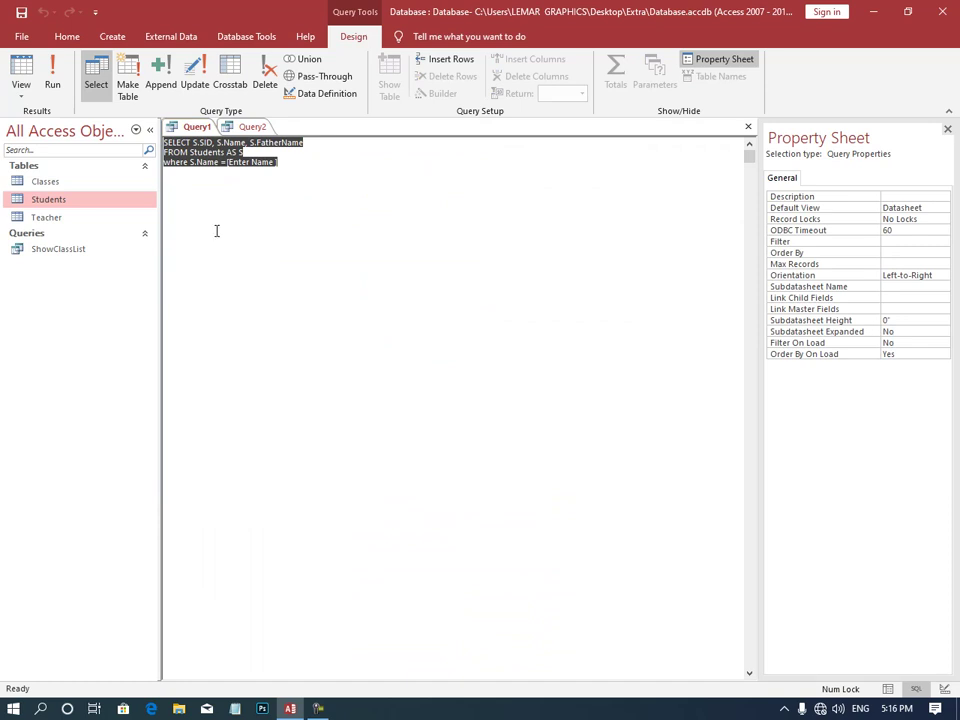
key("F9")
key("F9")
left_click(292, 181)
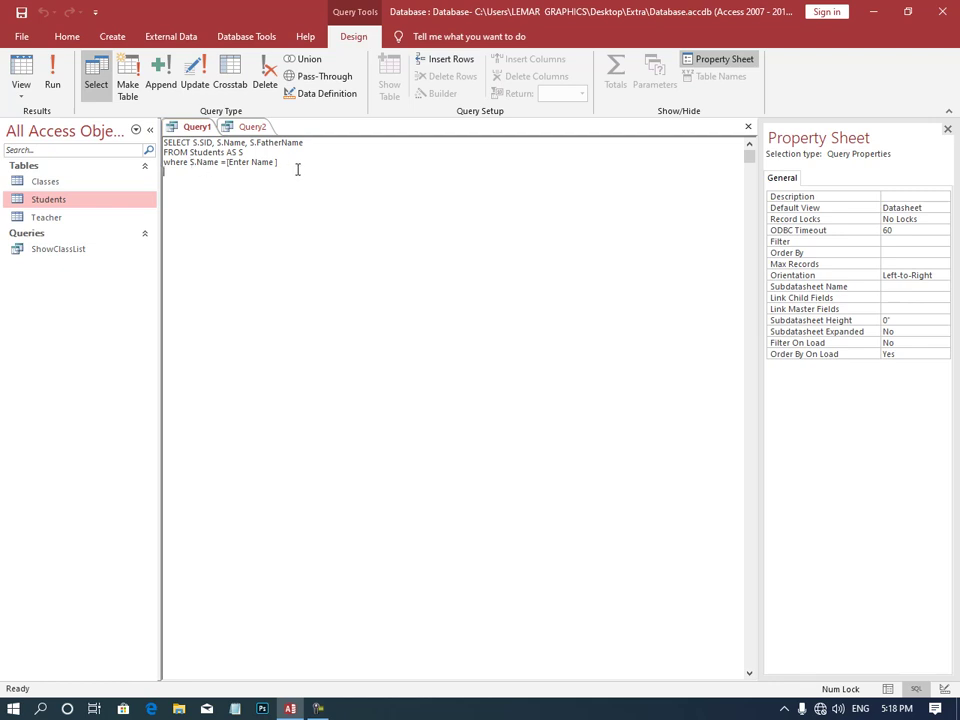
double_click(182, 142)
type("DI")
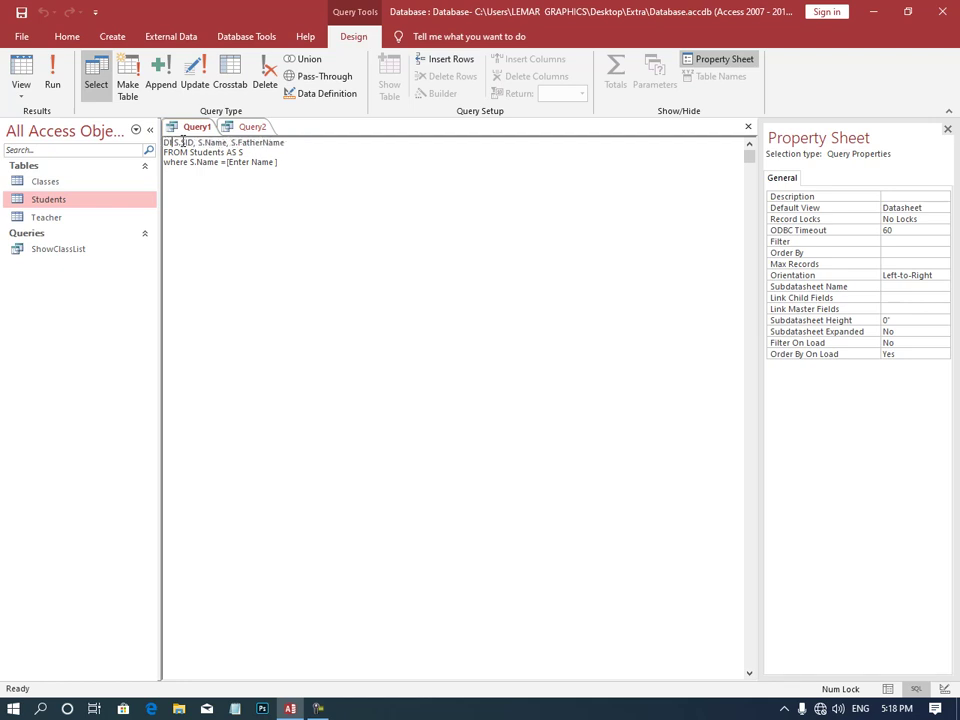
type("elete")
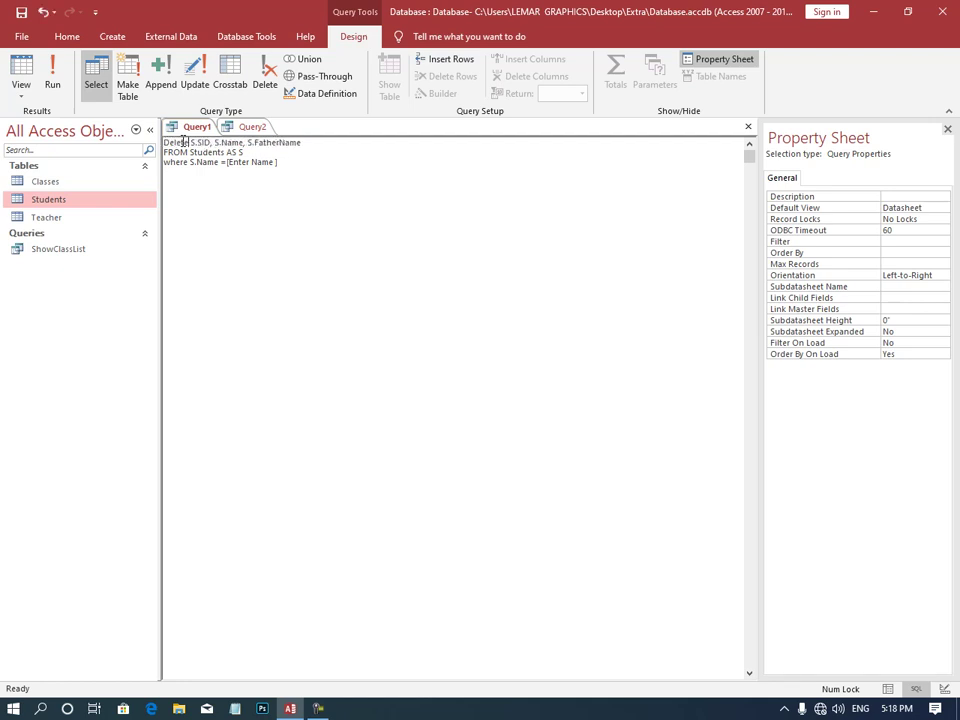
Step: Open and close the Students table to check its records before deleting
left_click(222, 178)
left_click(53, 199)
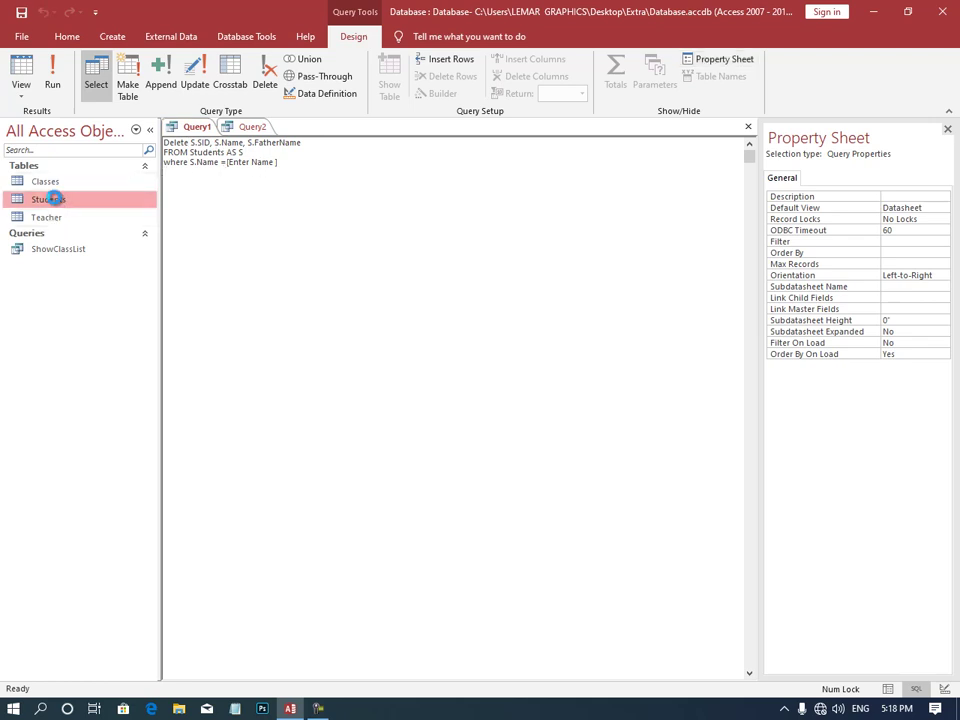
double_click(53, 199)
key("ctrl+w")
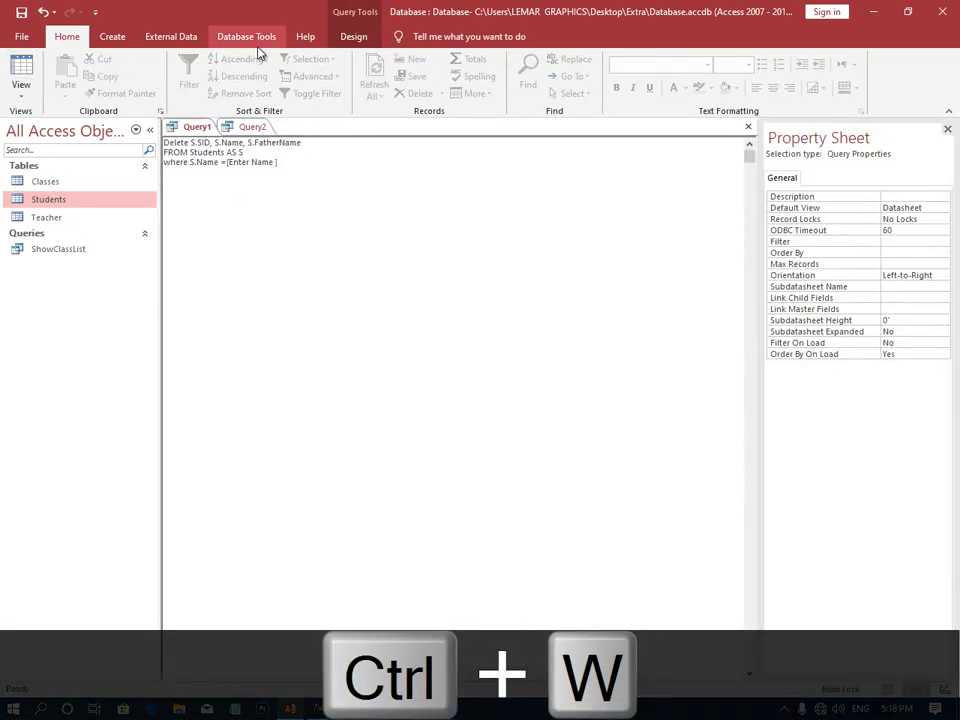
Step: Run the delete query for an entered student name, confirm deleting one row, and reopen Students
left_click(353, 36)
left_click(52, 72)
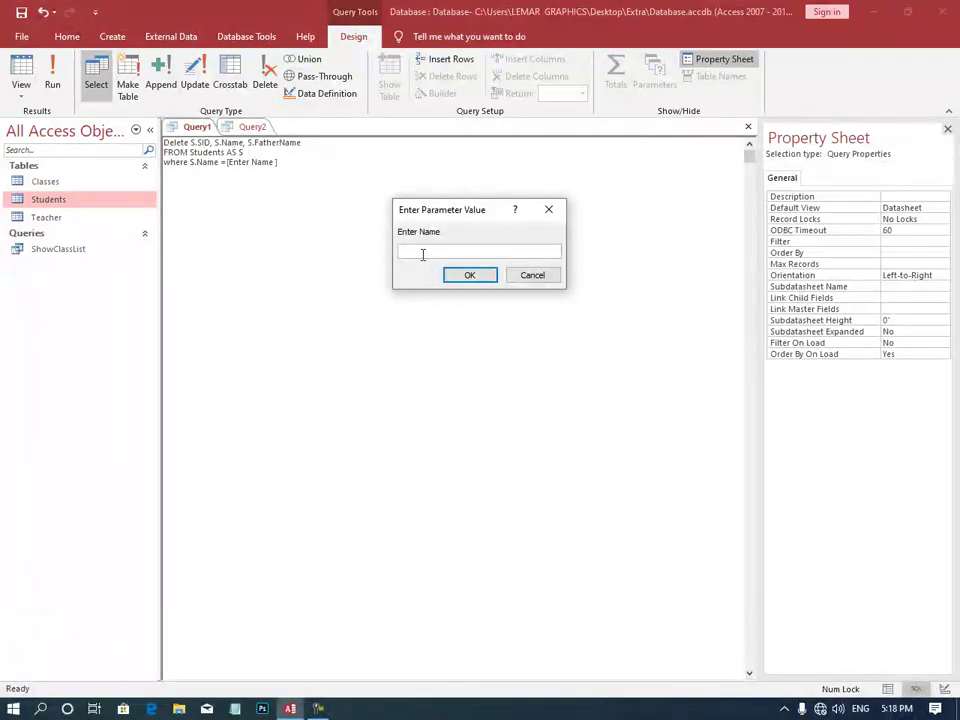
type("Am")
key("Return")
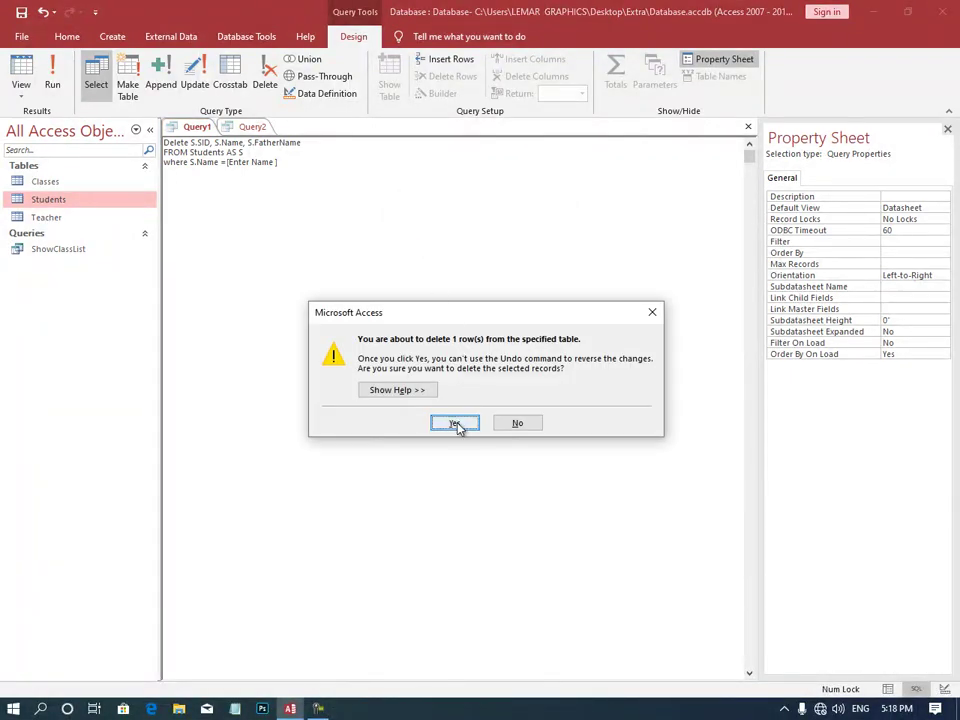
left_click(456, 423)
double_click(79, 199)
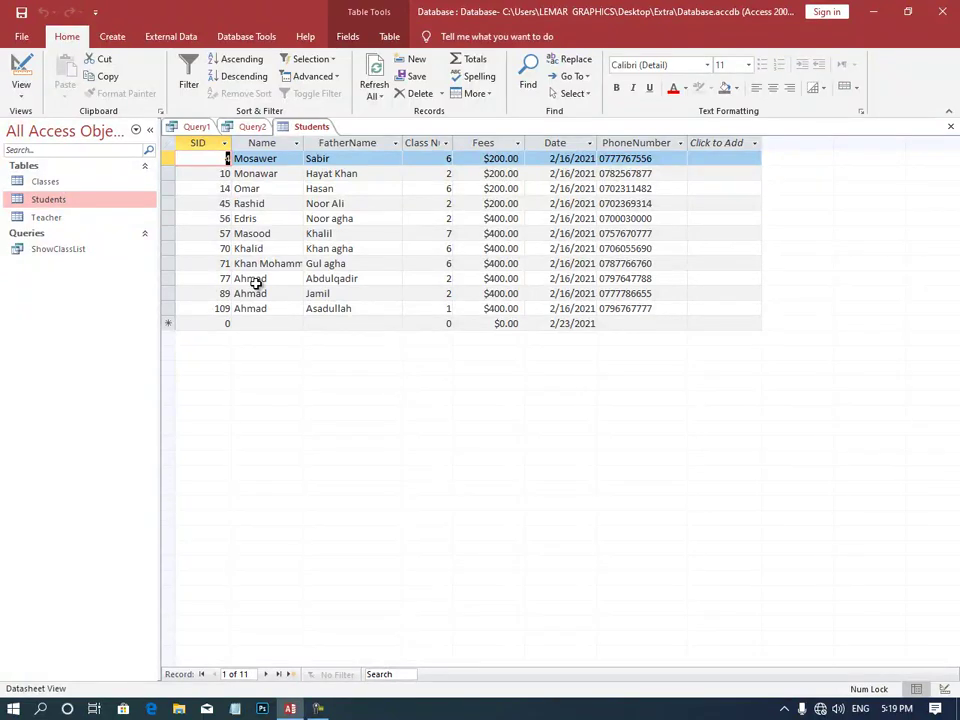
Step: Close the Students table and Query1 without saving, keeping Query2's design open
key("ctrl+w")
key("ctrl+w")
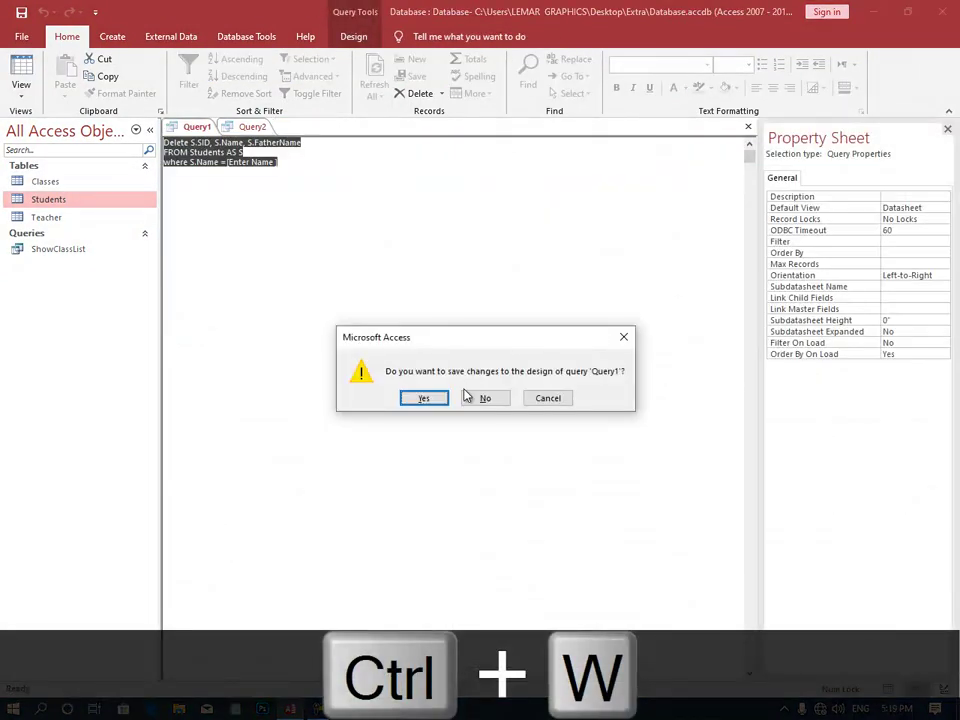
left_click(467, 398)
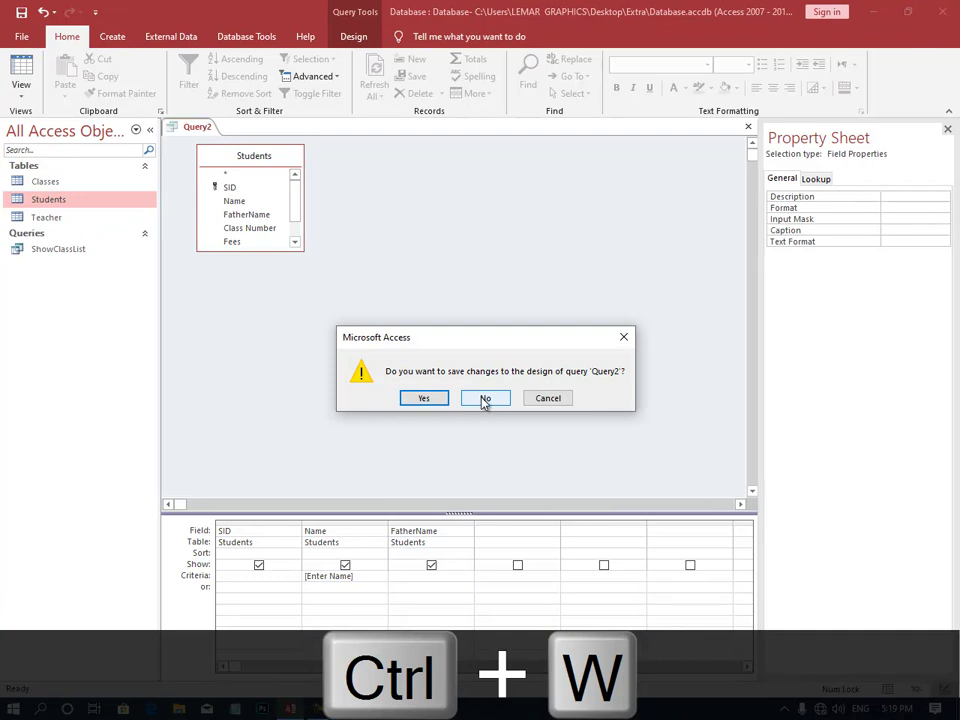
left_click(540, 398)
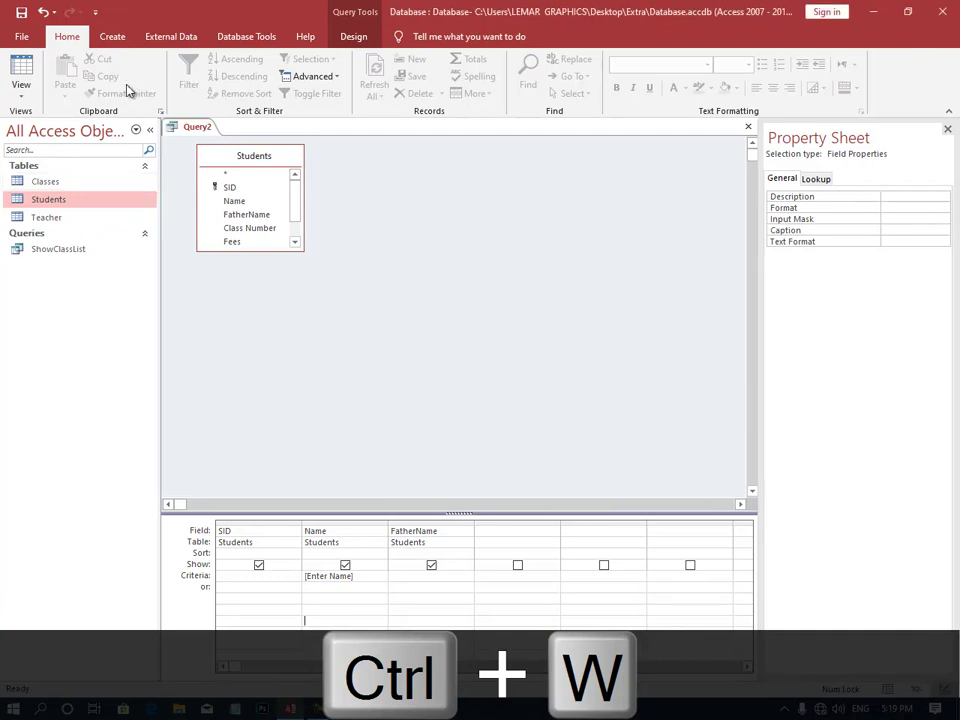
left_click(20, 94)
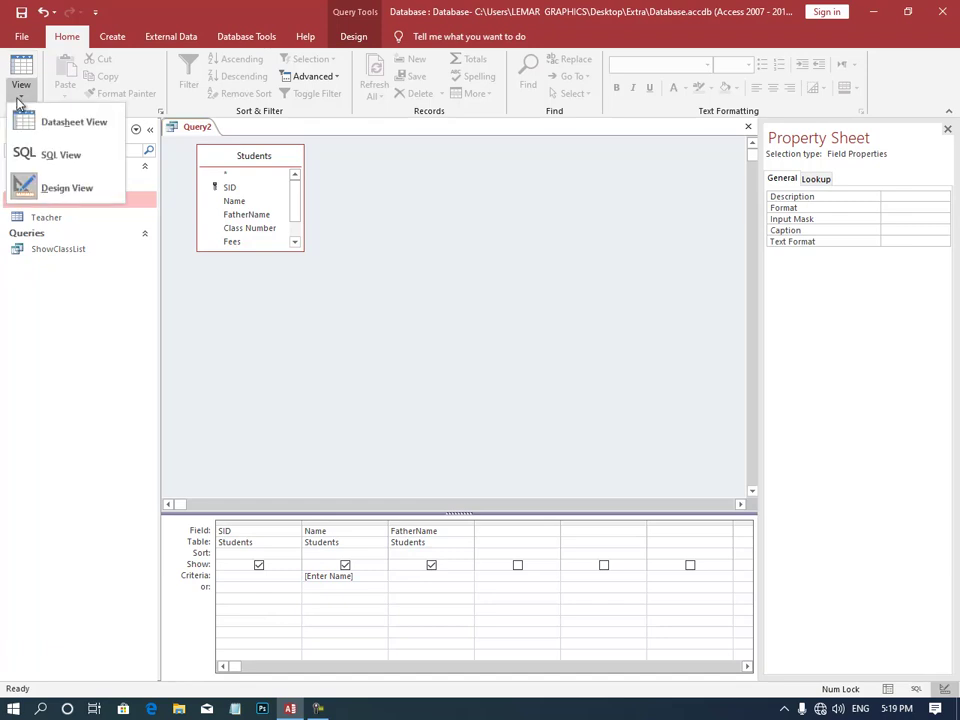
key("Escape")
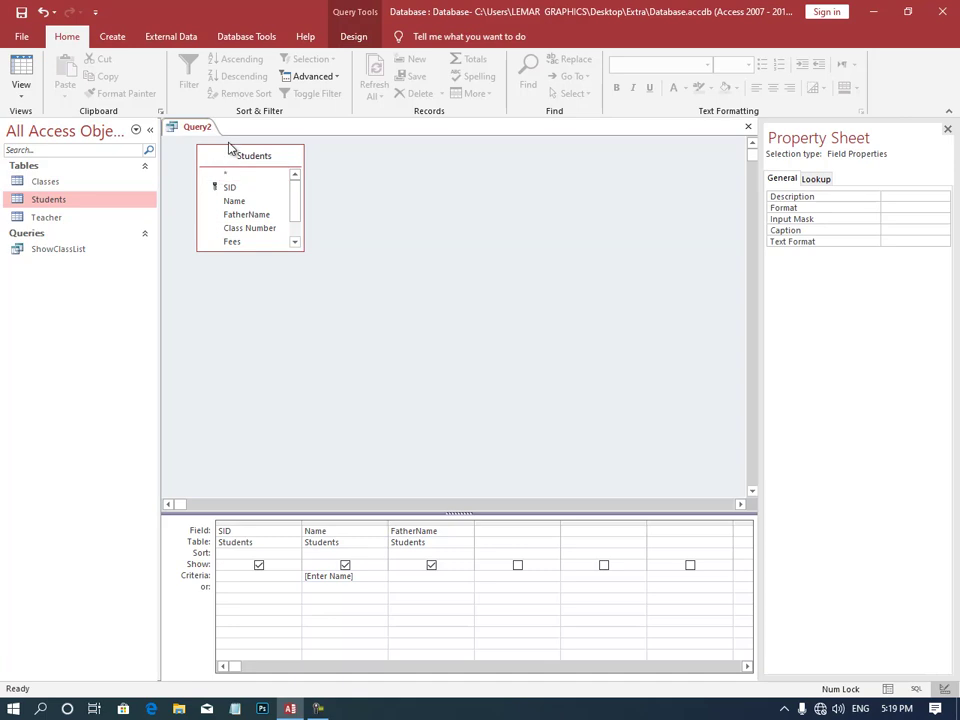
Step: Make Query2 an update query setting Name to [New Data], and begin saving it
left_click(345, 40)
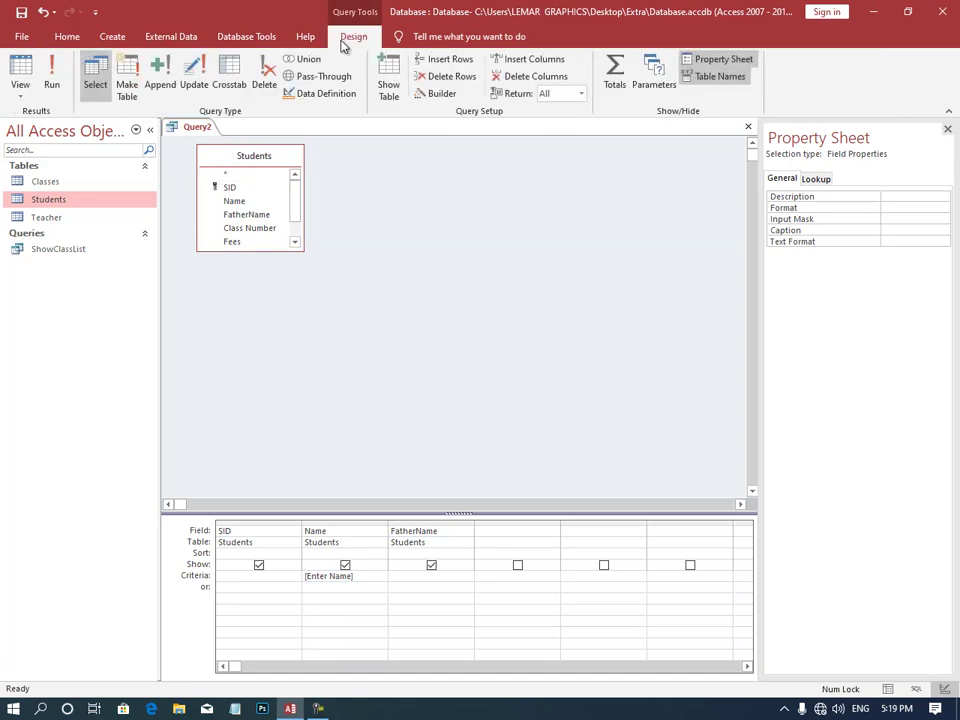
left_click(194, 75)
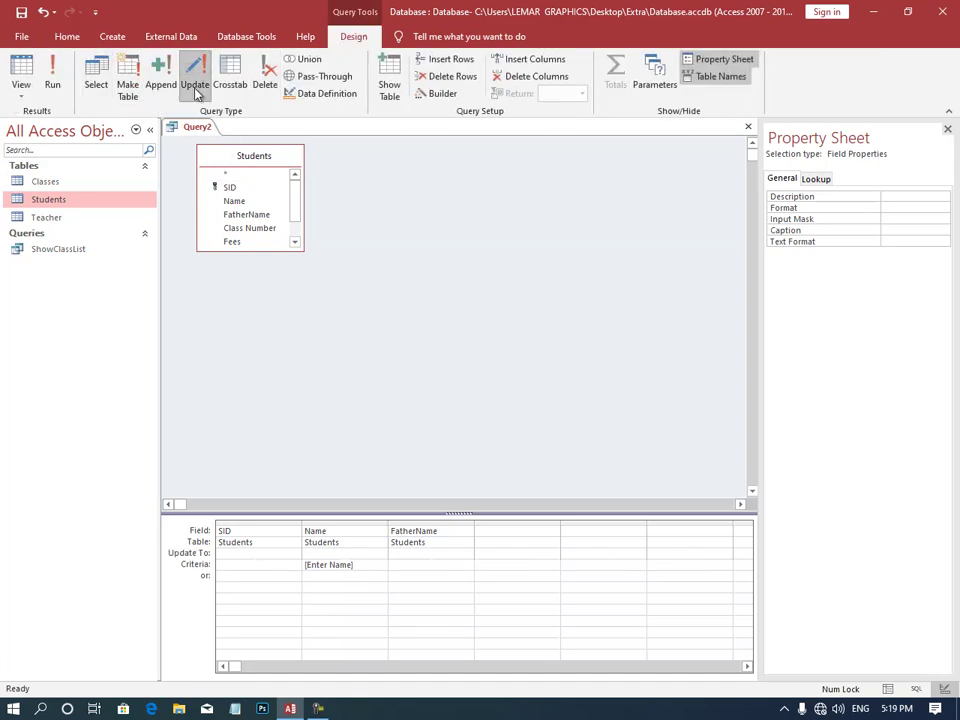
left_click(339, 555)
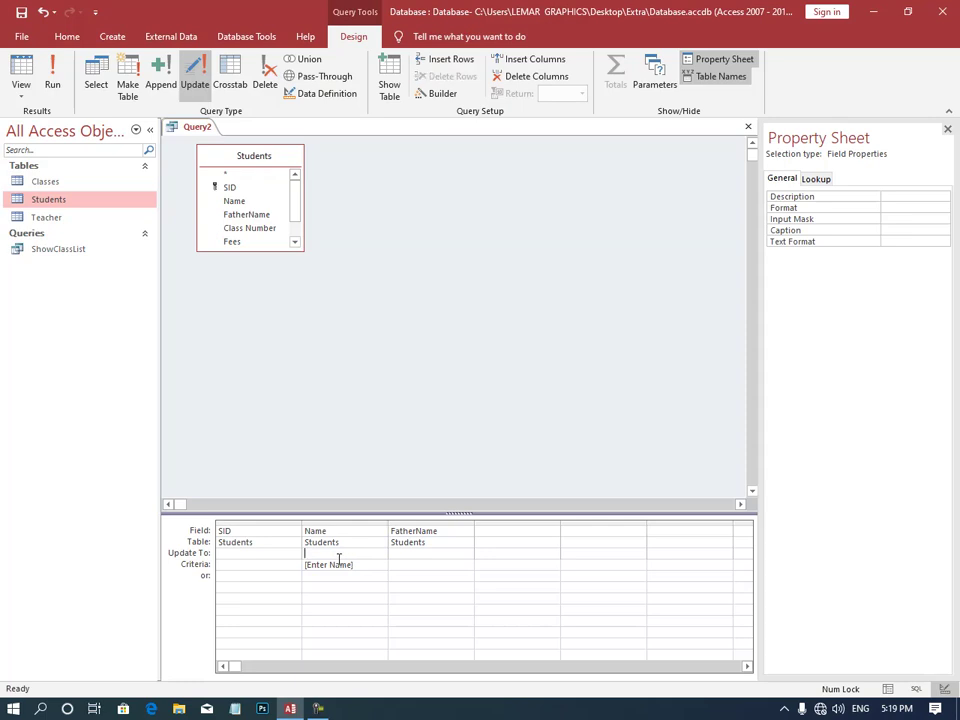
type("[E")
type("Thi")
key("BackSpace")
key("BackSpace")
key("BackSpace")
type("New")
type(" Data")
key("ctrl+s")
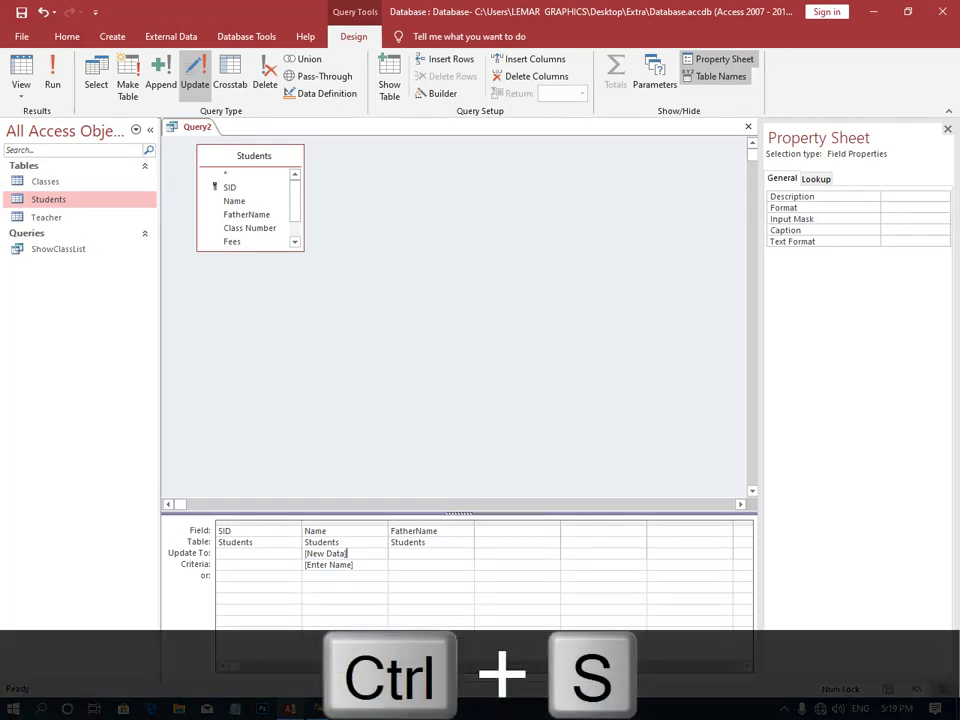
Step: Save the query as Query2, close it, and briefly open the Classes and Students tables
left_click(461, 275)
key("ctrl+w")
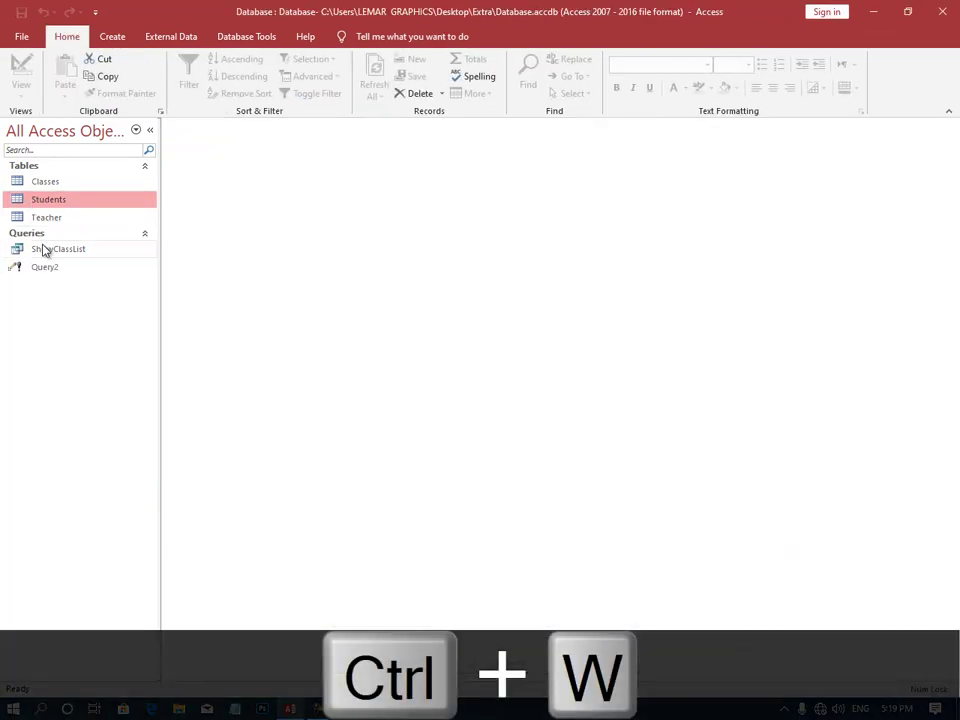
double_click(46, 182)
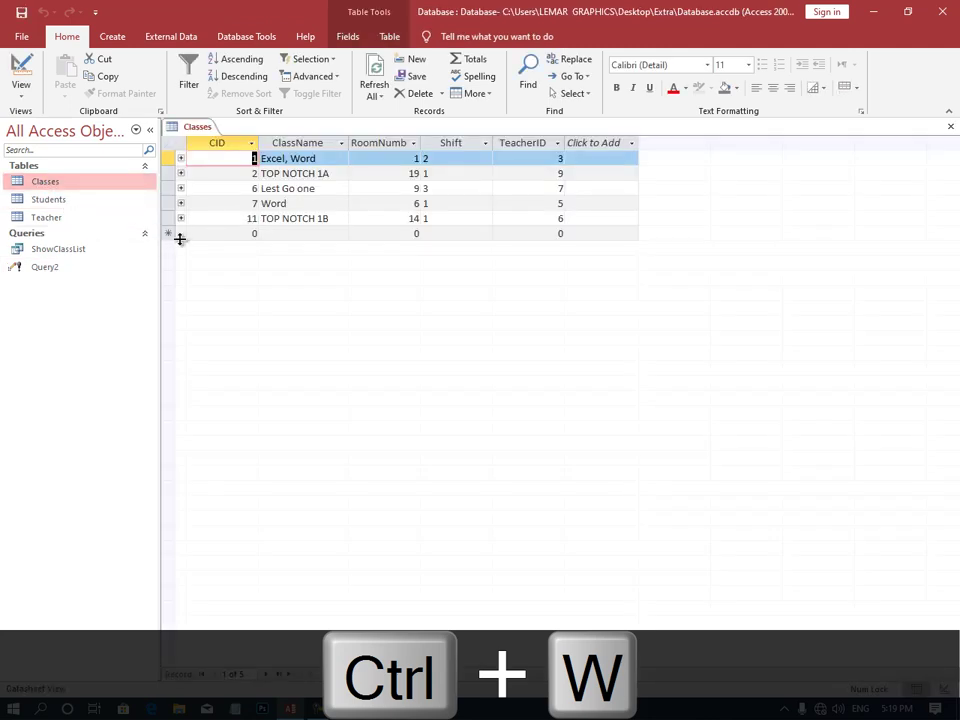
key("ctrl+w")
double_click(78, 199)
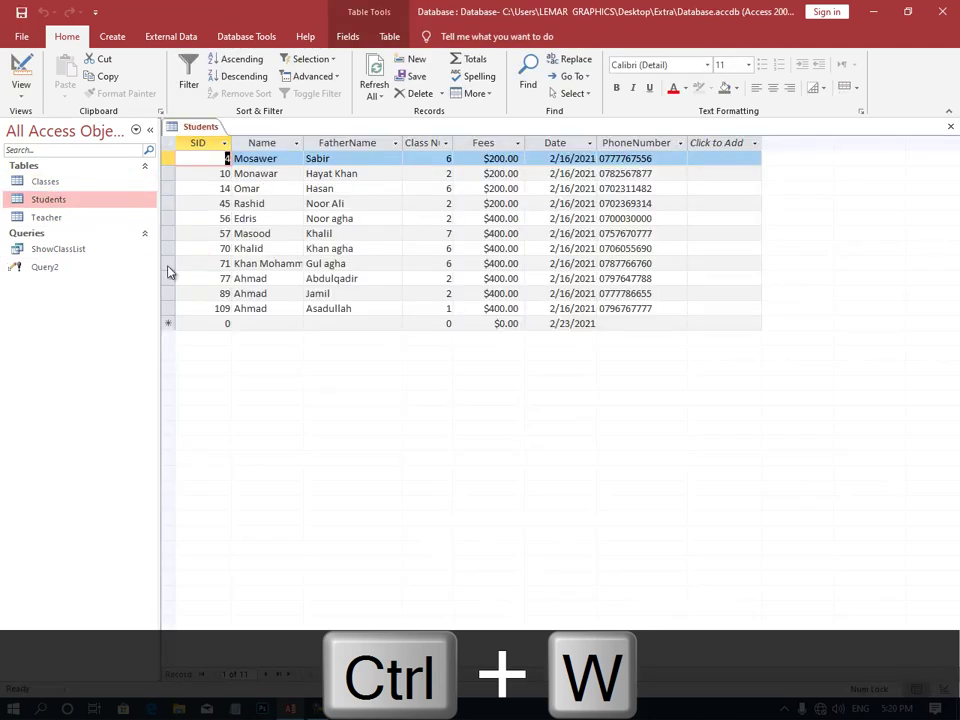
key("ctrl+w")
Step: Run Query2, confirm the update warning, then cancel the parameter prompt
double_click(100, 267)
left_click(424, 421)
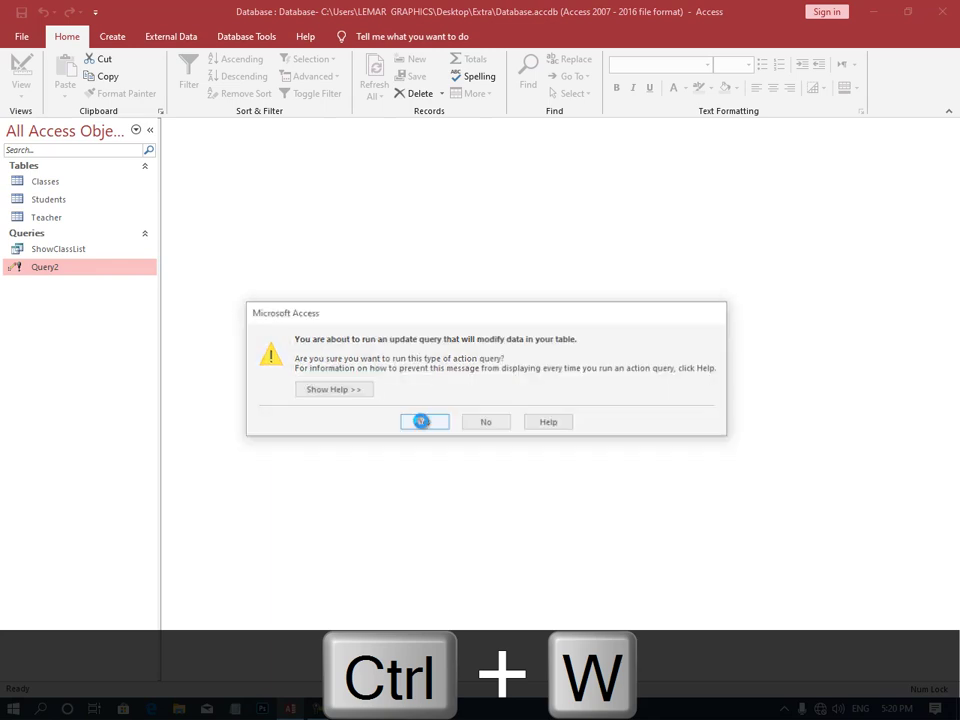
key("ctrl+w")
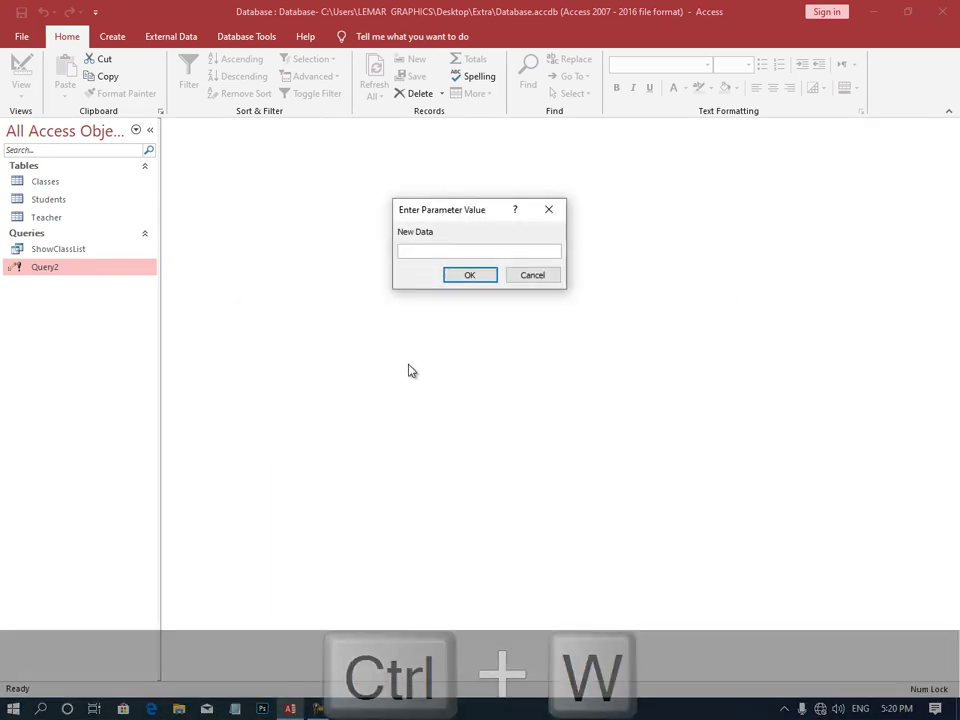
left_click(520, 281)
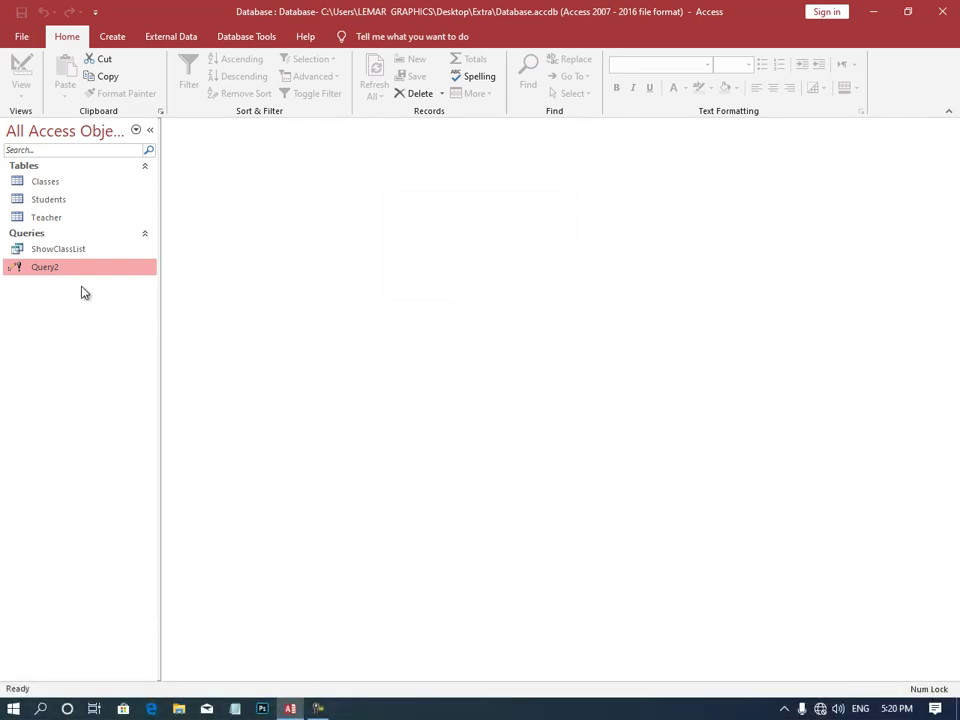
Step: Rerun Query2, entering AFGHAN as the new name and Omar as the name to replace
double_click(77, 279)
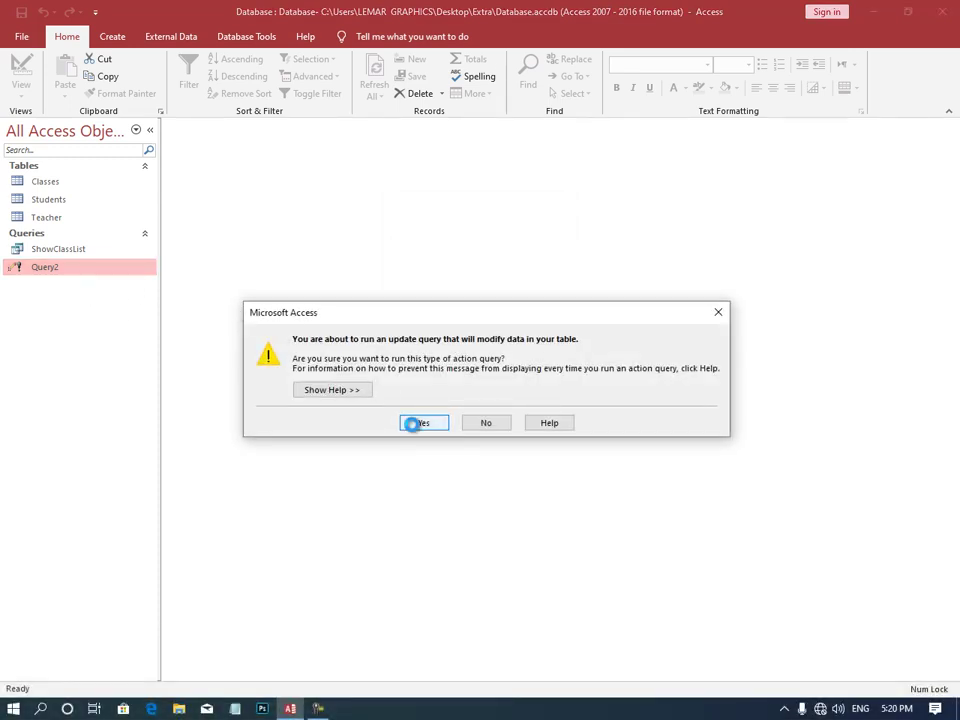
left_click(412, 422)
type("A")
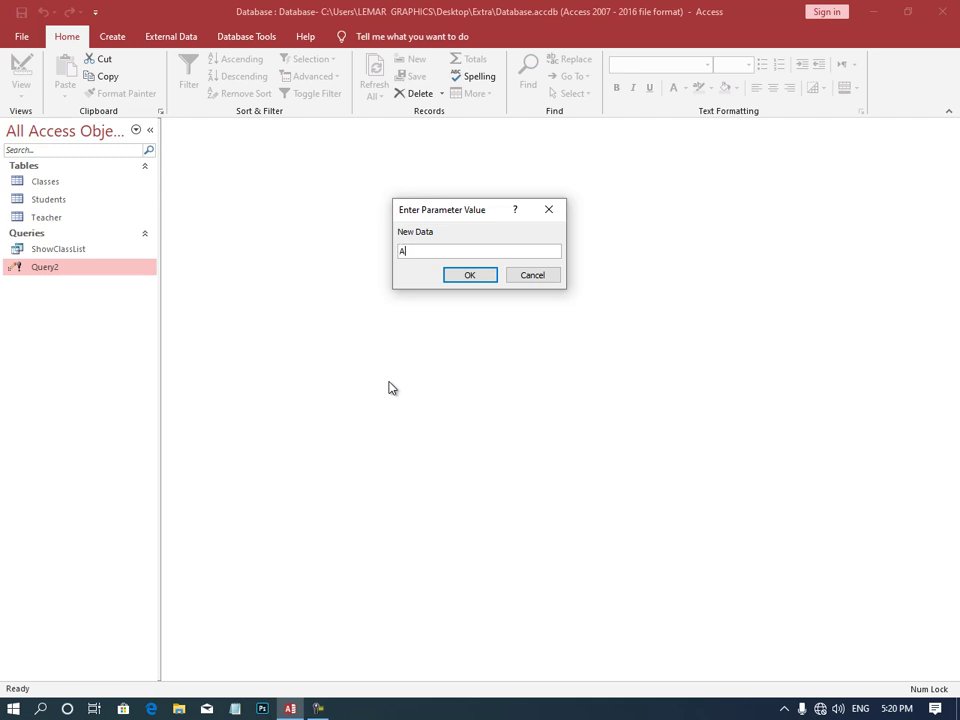
type("FGHAN")
key("Return")
type("OM")
type("mar")
key("Return")
key("Return")
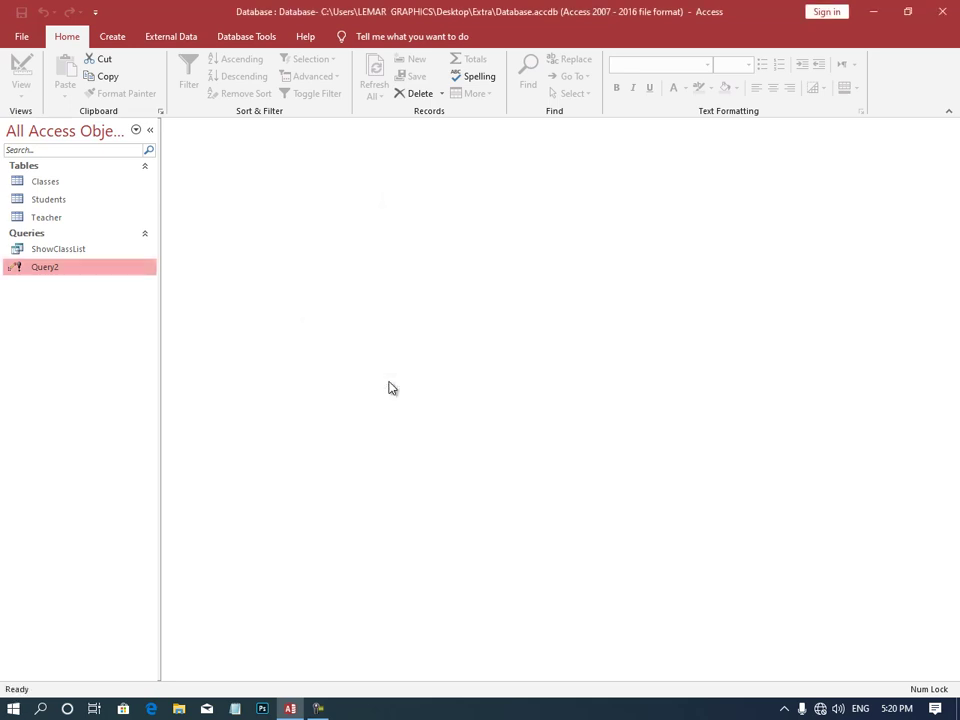
Step: Check in the Students table that Omar now reads AFGHAN, then close it
double_click(88, 200)
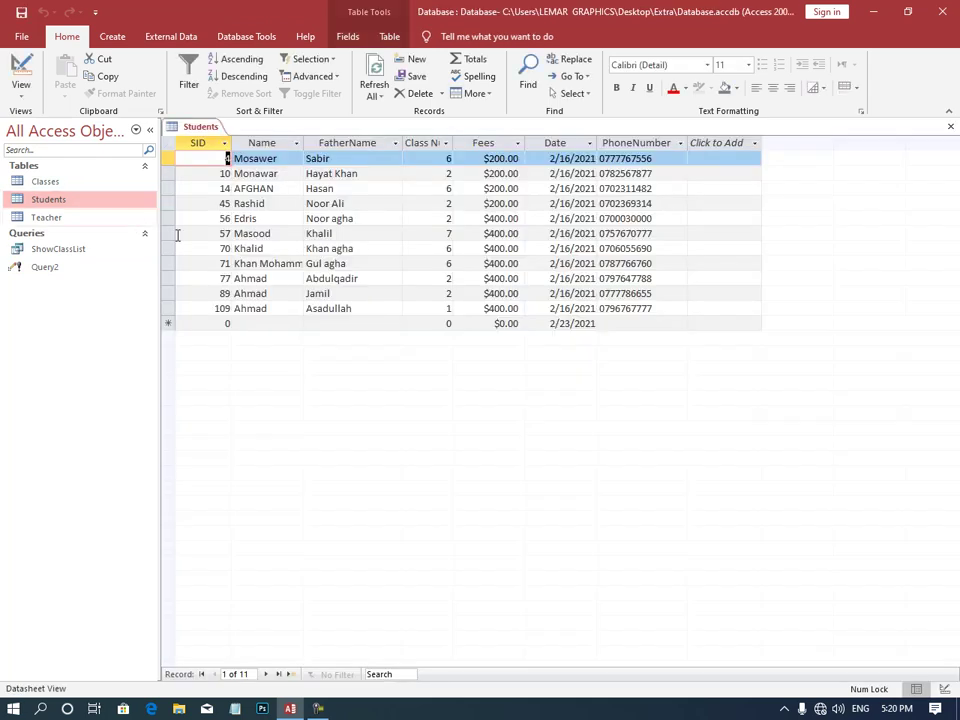
left_click_drag(276, 190, 234, 189)
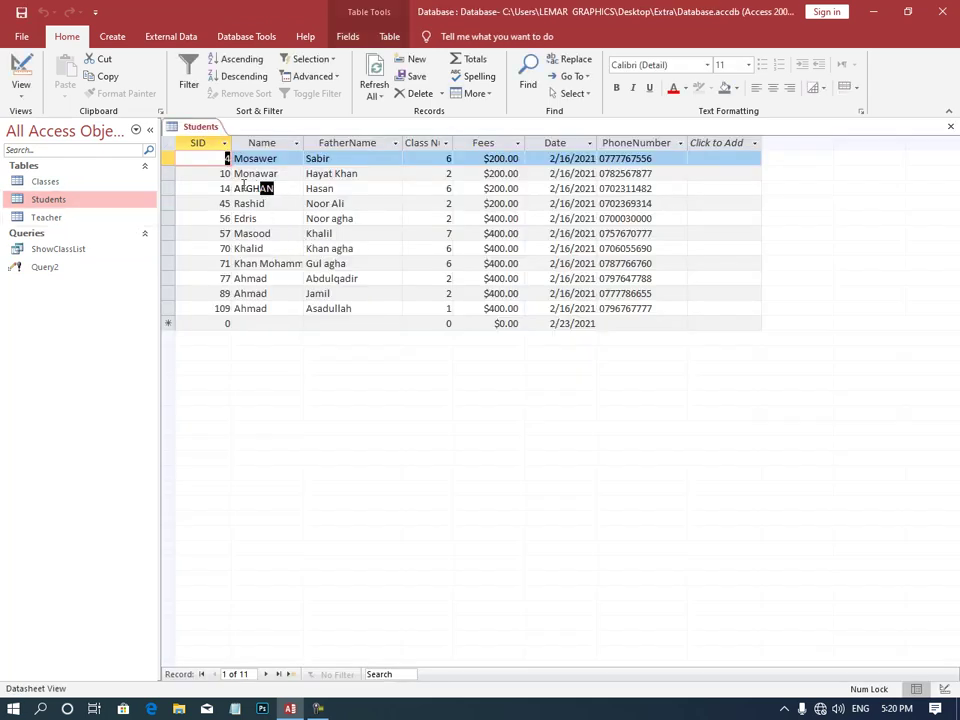
key("ctrl+w")
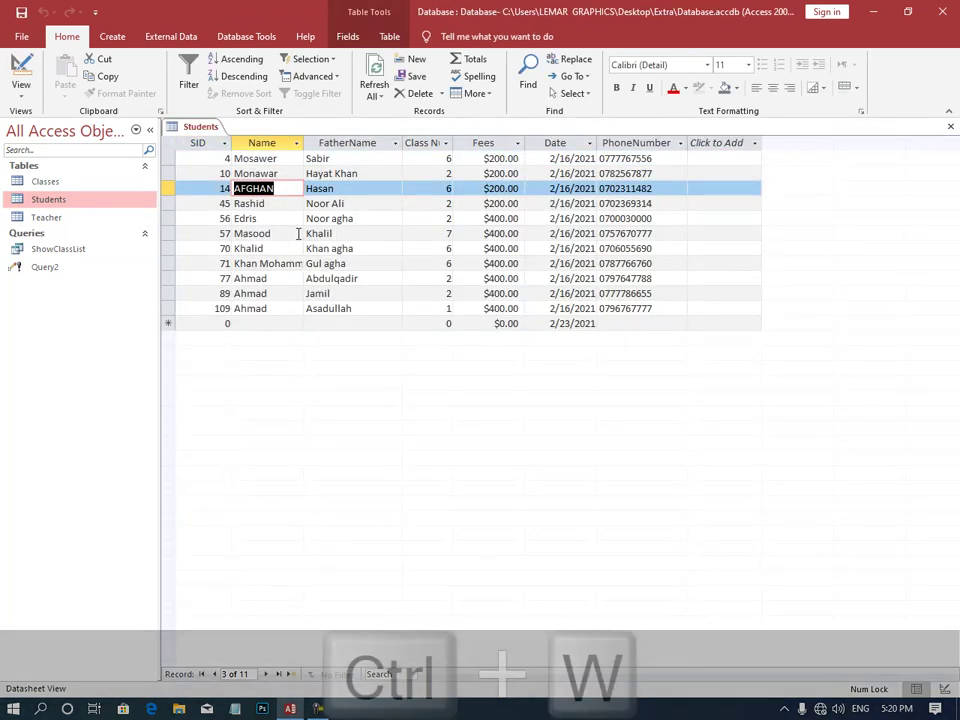
Step: Reopen Query2 in Design View
left_click(66, 266)
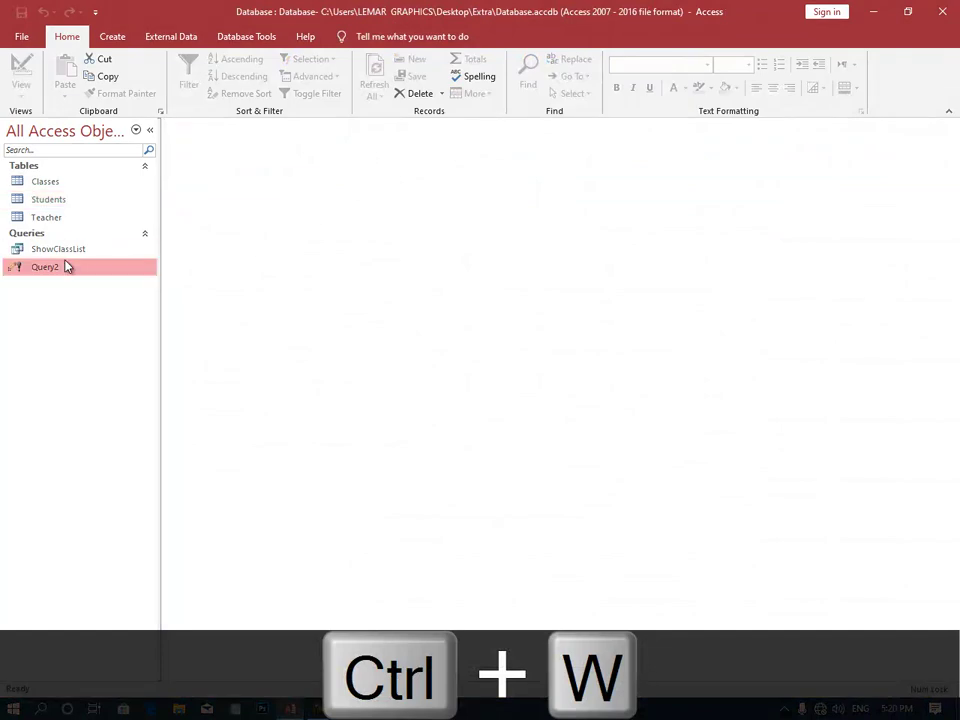
right_click(66, 266)
left_click(75, 285)
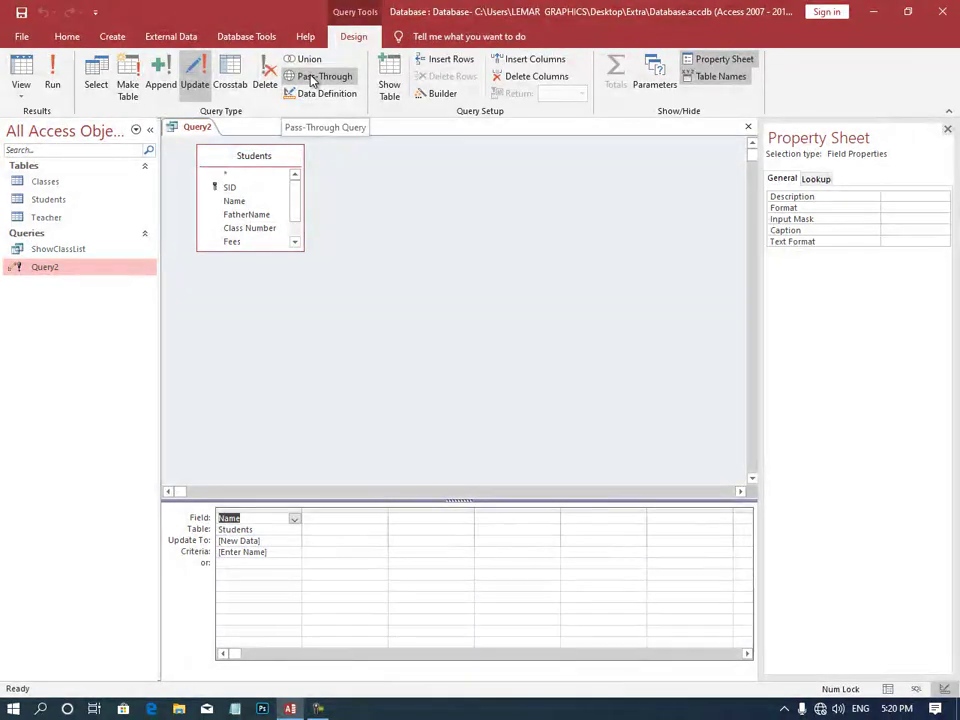
Step: Switch Query2 to Pass-Through and highlight UPDATE, Students, Name, and the first SQL line
left_click(313, 78)
left_click(307, 184)
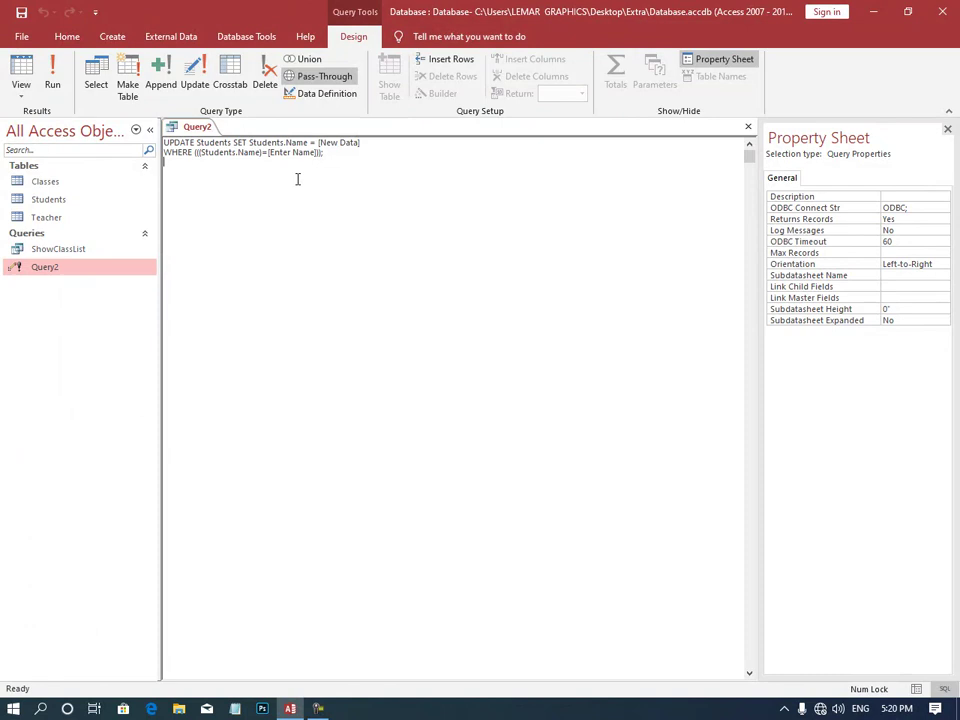
double_click(178, 143)
double_click(213, 143)
double_click(266, 143)
double_click(297, 143)
left_click_drag(362, 143, 130, 136)
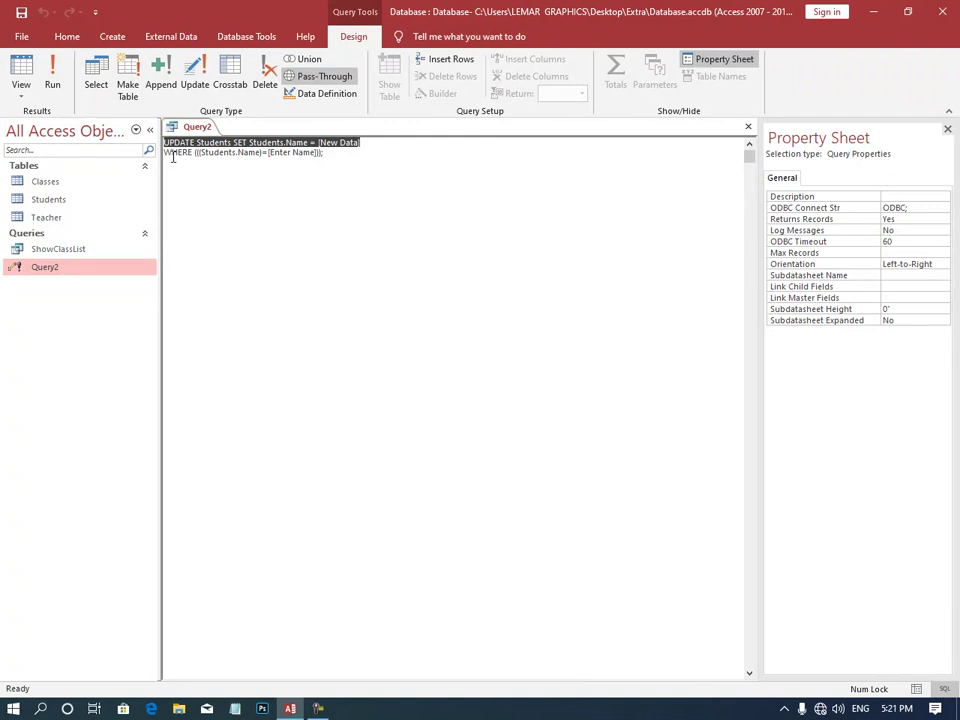
left_click(170, 153)
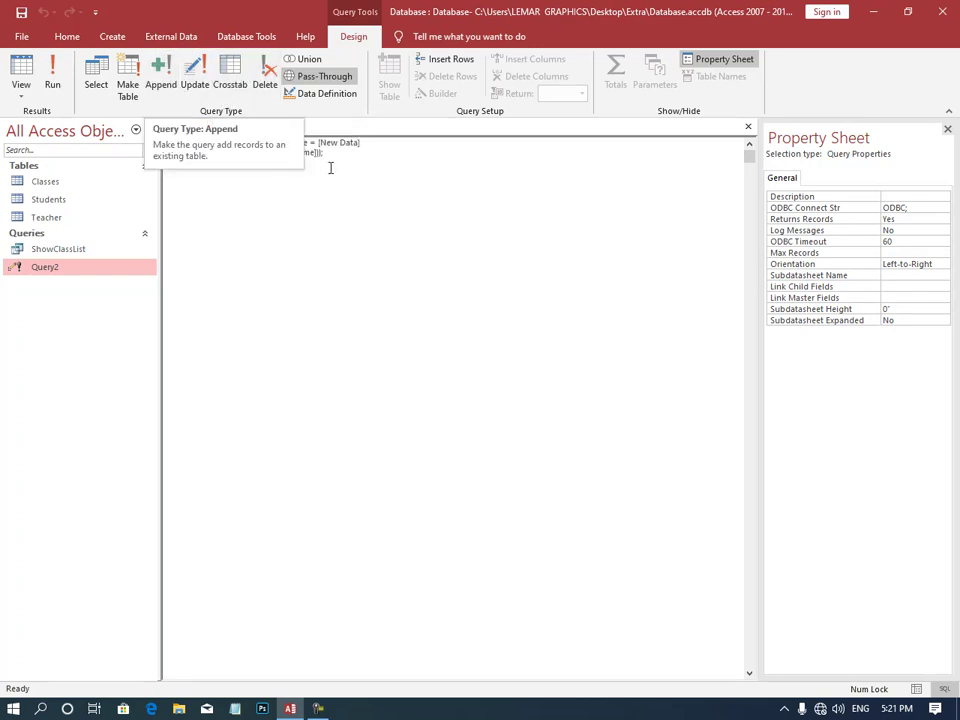
left_click(350, 158)
left_click_drag(350, 158, 163, 142)
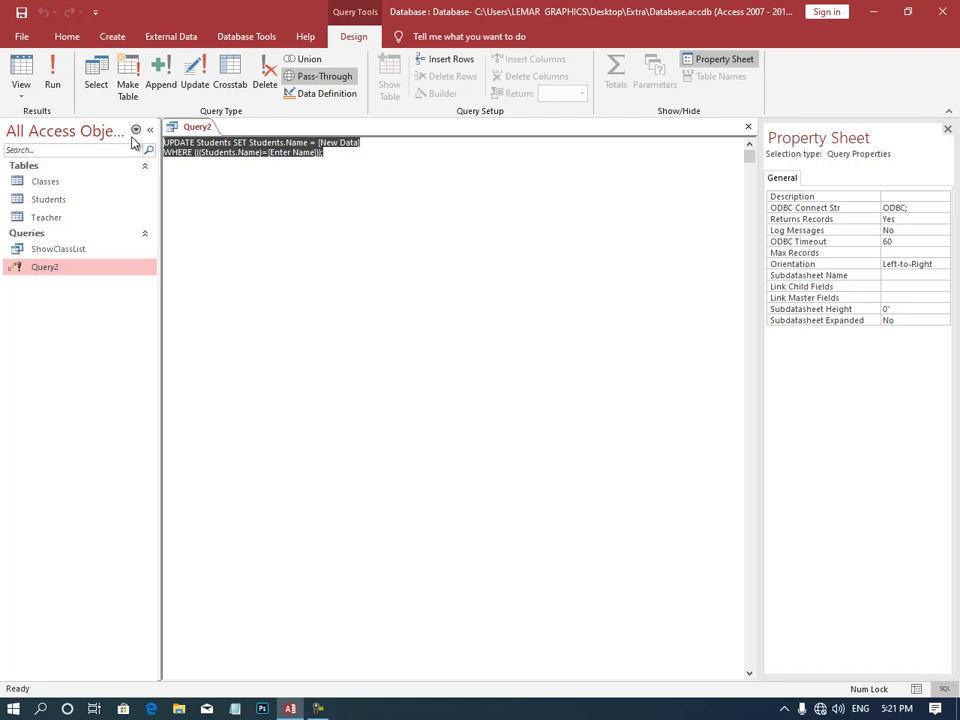